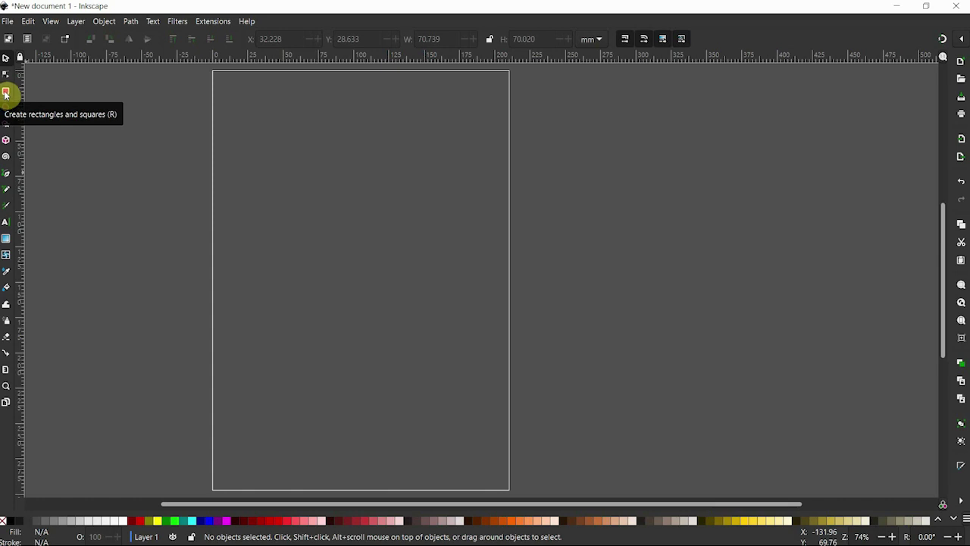
Draw a dark red square near the top and a star, then move the star below it.
{"action": "left_click", "coordinate": [6, 92]}
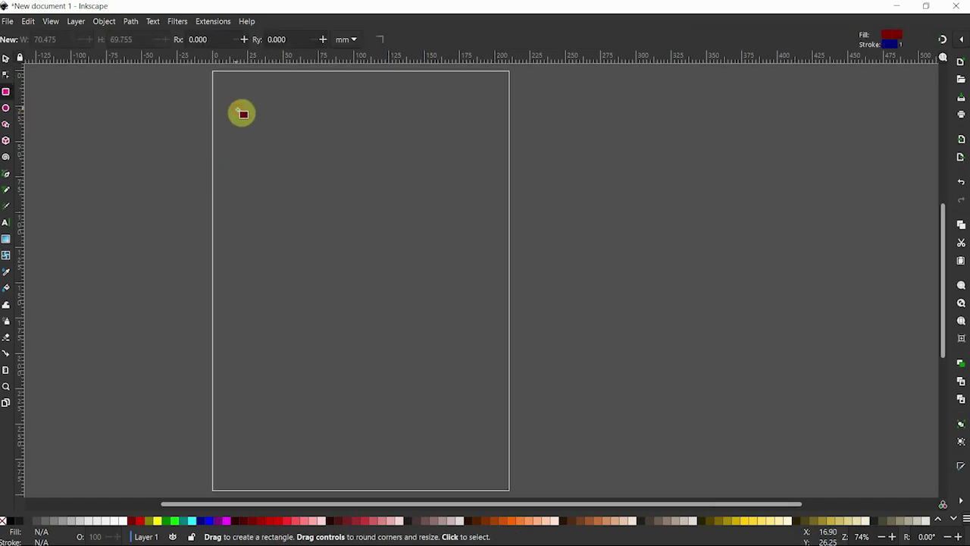
{"action": "left_click_drag", "start_coordinate": [235, 109], "coordinate": [347, 207]}
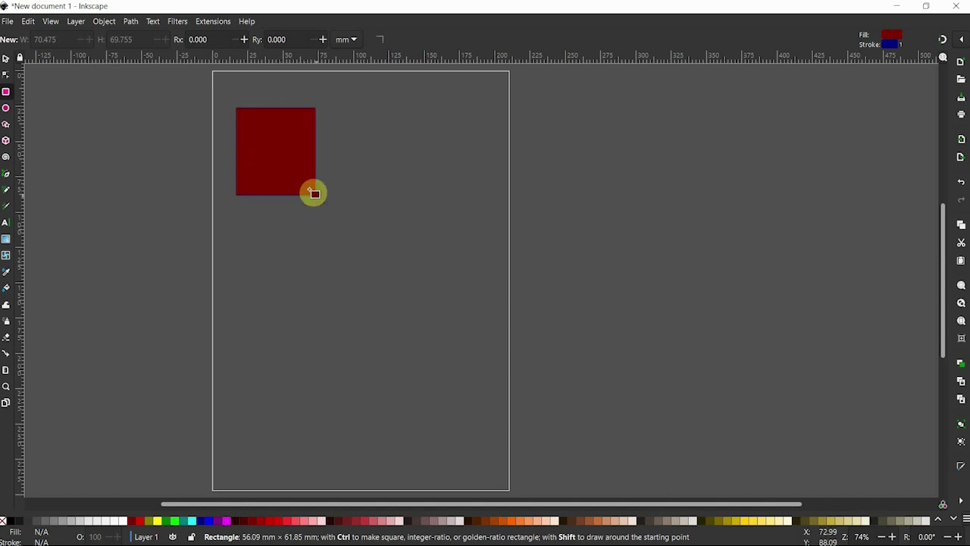
{"action": "left_click", "coordinate": [6, 125]}
{"action": "left_click_drag", "start_coordinate": [395, 156], "coordinate": [443, 208]}
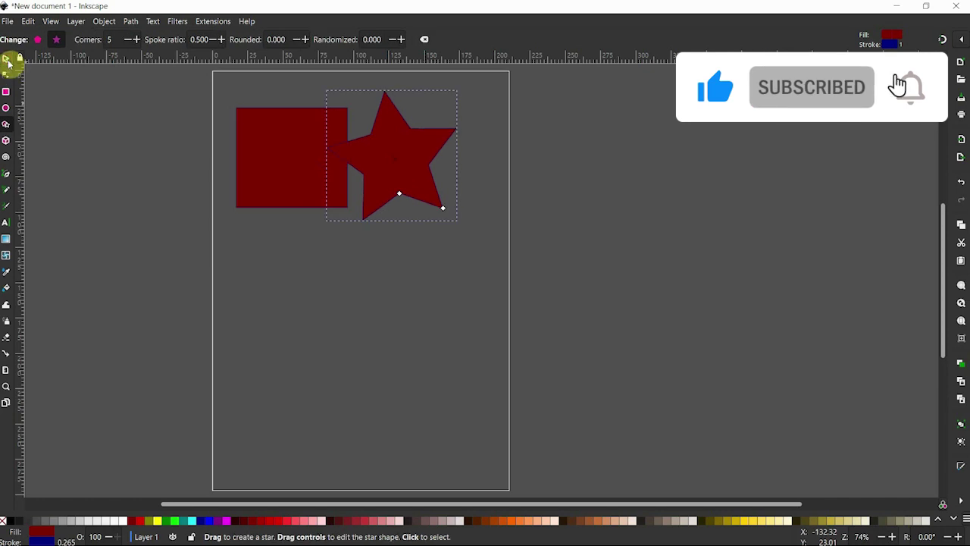
{"action": "left_click", "coordinate": [8, 60]}
{"action": "mouse_move", "coordinate": [422, 158]}
{"action": "left_mouse_down"}
{"action": "mouse_move", "coordinate": [317, 319]}
{"action": "mouse_move", "coordinate": [388, 324]}
{"action": "left_mouse_up"}
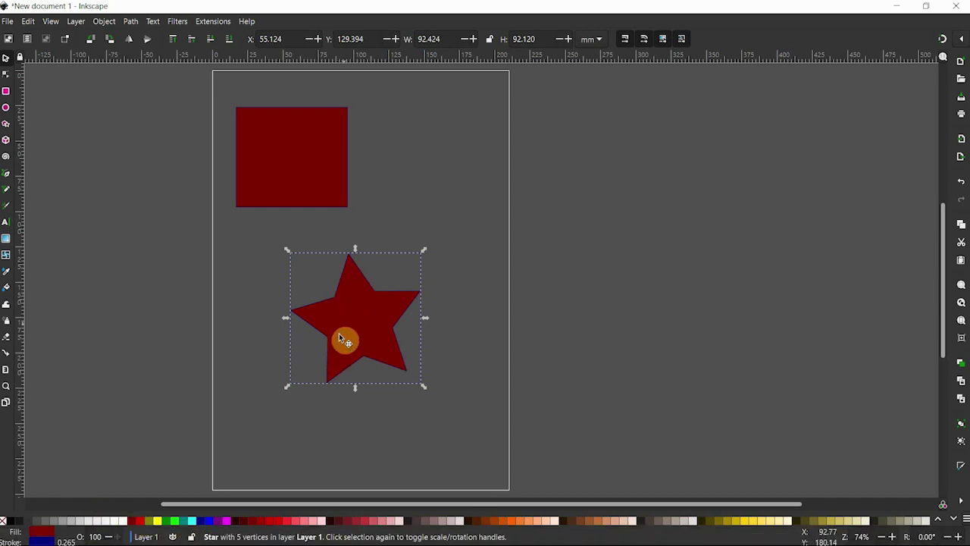
Try pink, mauve and peach palette fills on the star, settling on crimson red.
{"action": "left_click", "coordinate": [321, 520]}
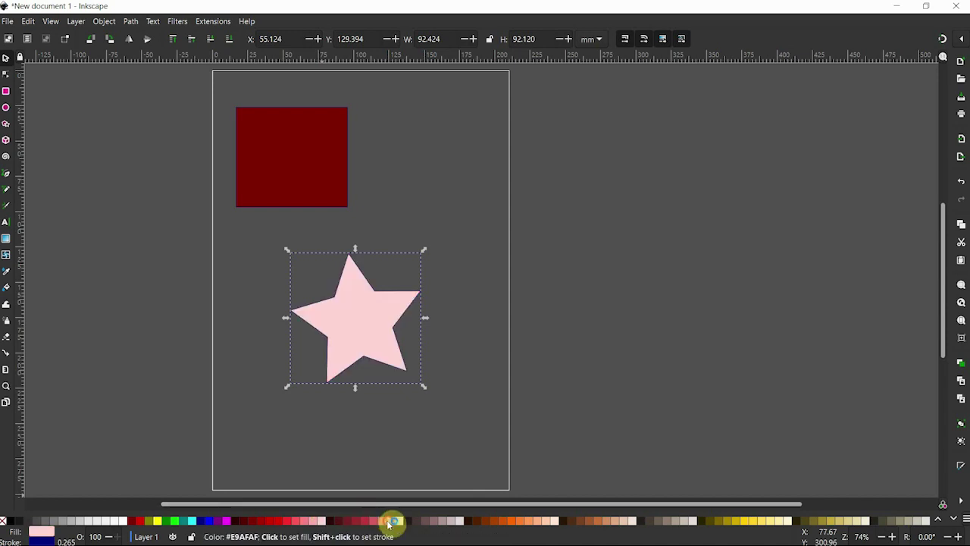
{"action": "left_click", "coordinate": [415, 520]}
{"action": "left_click", "coordinate": [447, 520]}
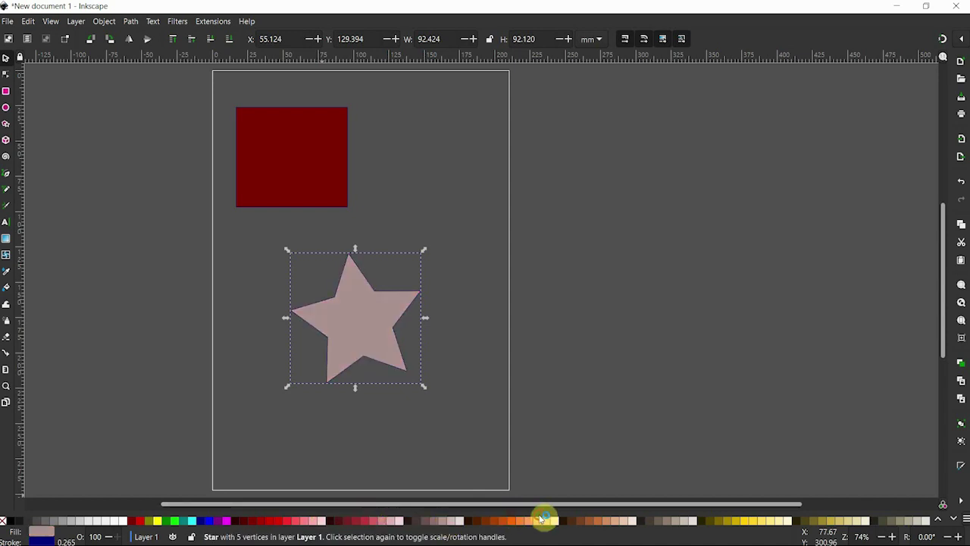
{"action": "left_click", "coordinate": [541, 520]}
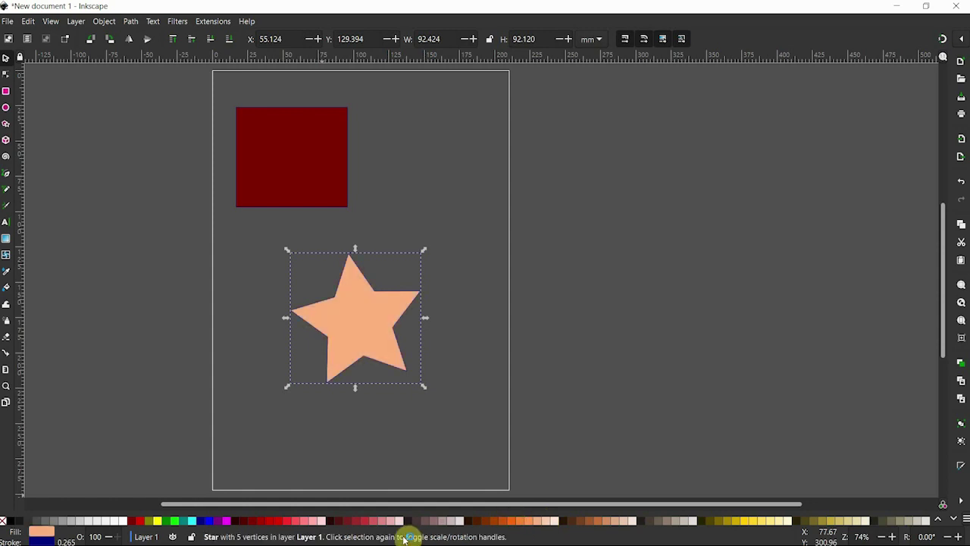
{"action": "left_click", "coordinate": [367, 520]}
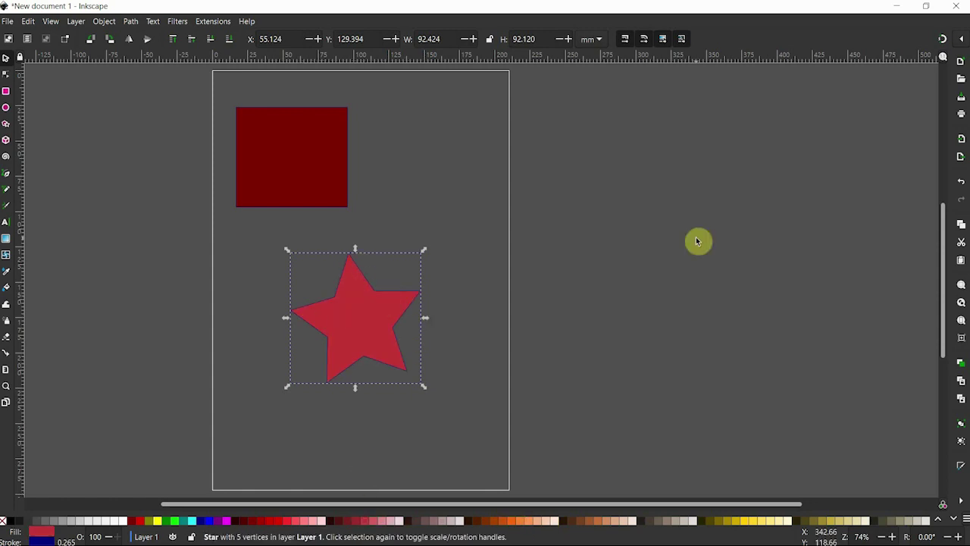
Zoom in and rotate the star slightly, then zoom back out.
{"action": "key", "text": "plus"}
{"action": "key", "text": "plus"}
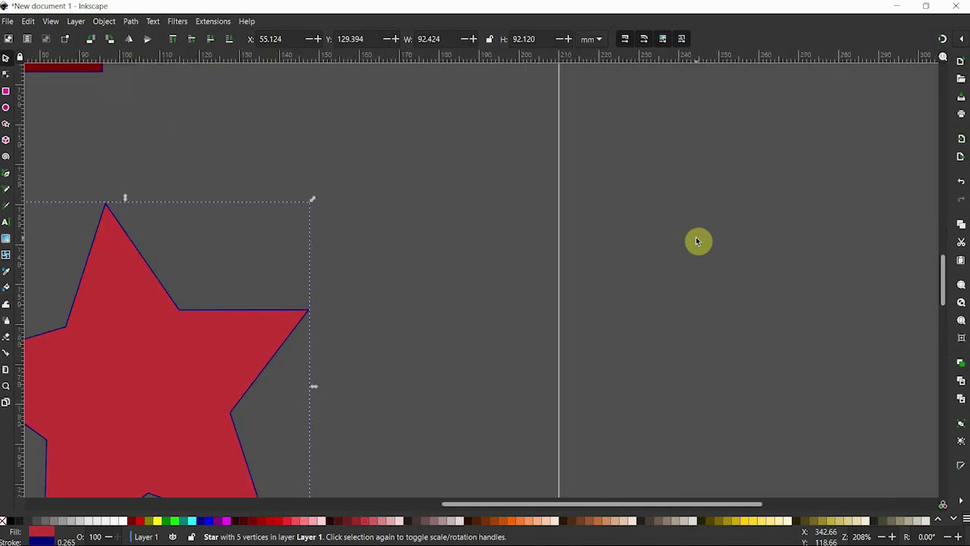
{"action": "key", "text": "plus"}
{"action": "key", "text": "plus"}
{"action": "key", "text": "bracketright"}
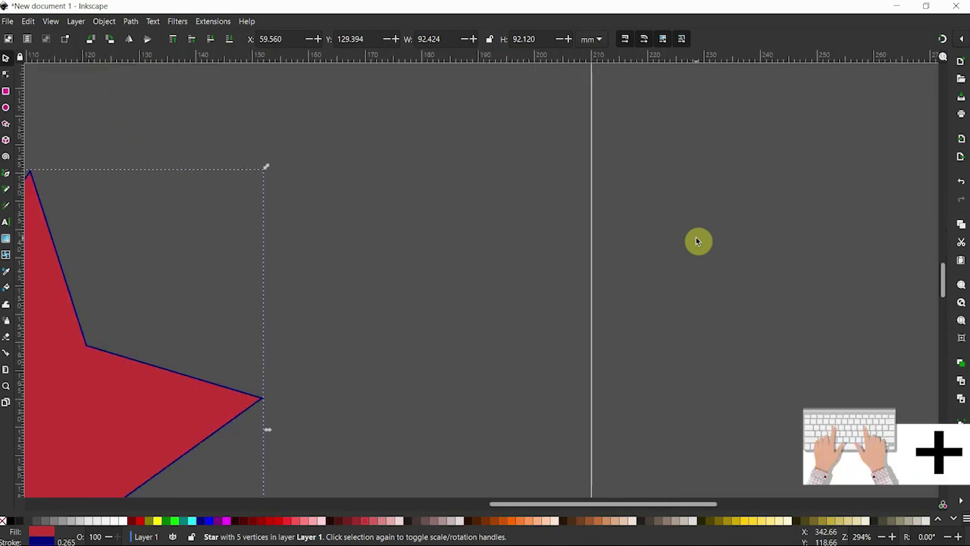
{"action": "scroll", "coordinate": [371, 292], "scroll_direction": "left", "scroll_amount": 5}
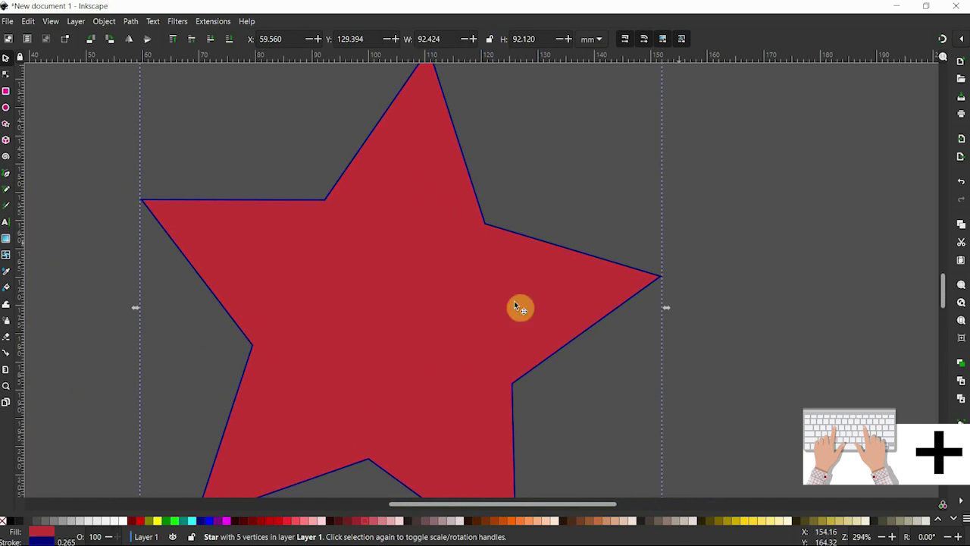
{"action": "key", "text": "minus"}
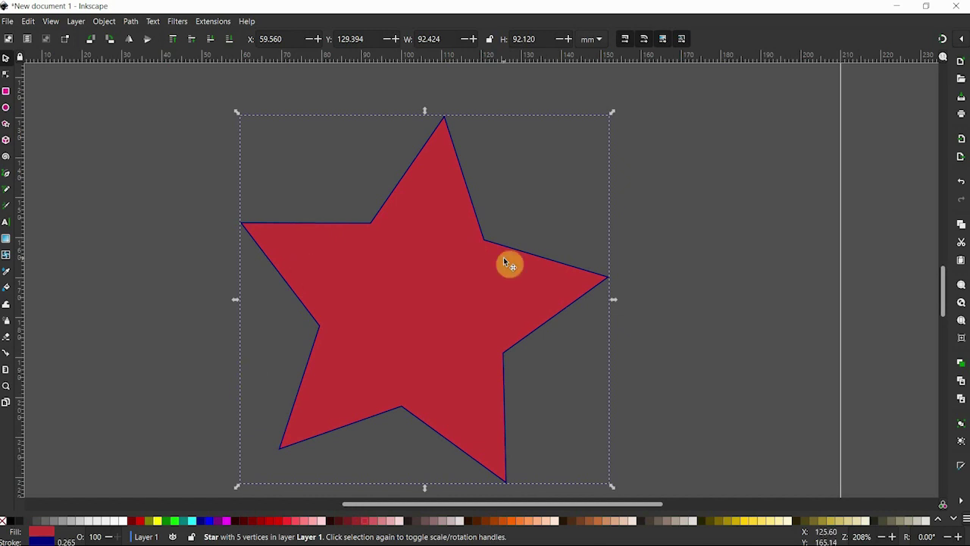
Set the star's outline colour to purple, then to light pink.
{"action": "key", "text": "shift"}
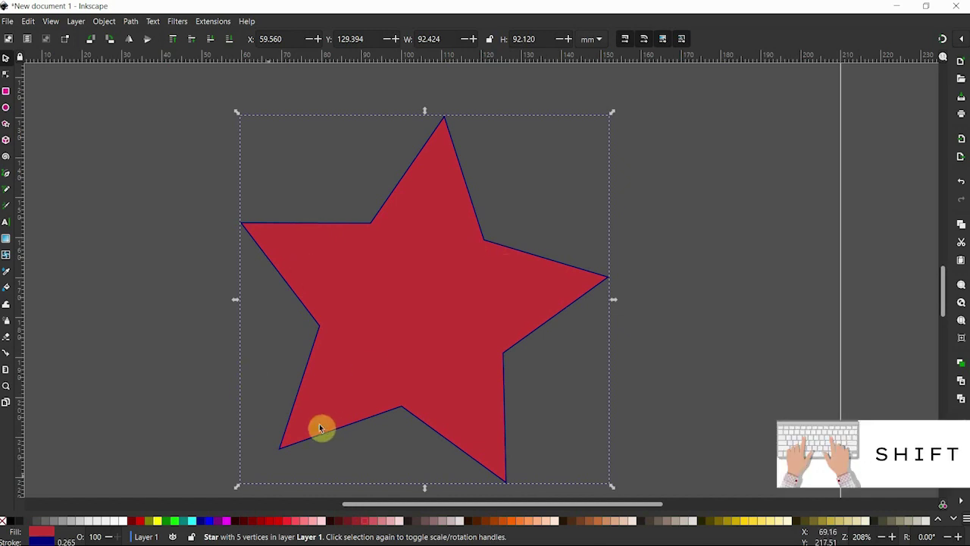
{"action": "left_click", "coordinate": [221, 524], "text": "shift"}
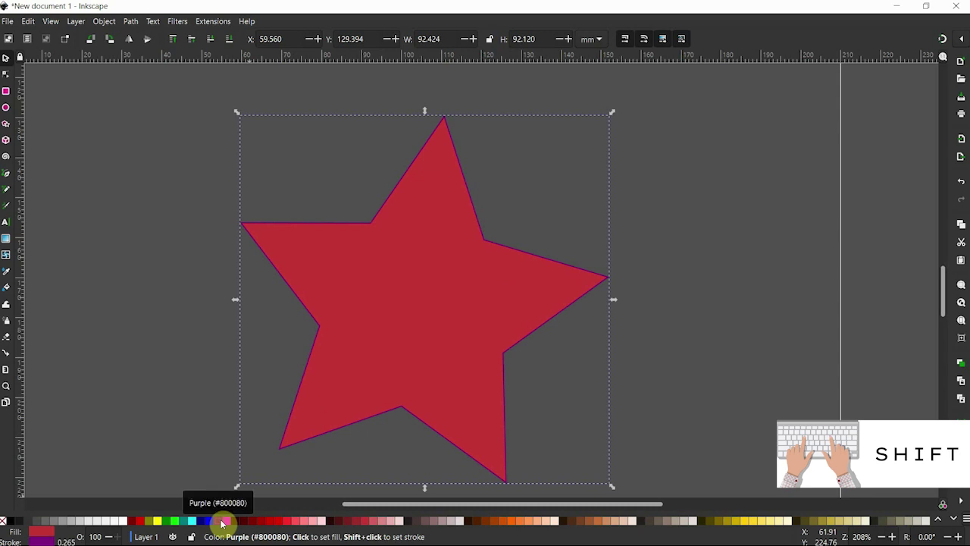
{"action": "left_click", "coordinate": [322, 522], "text": "shift"}
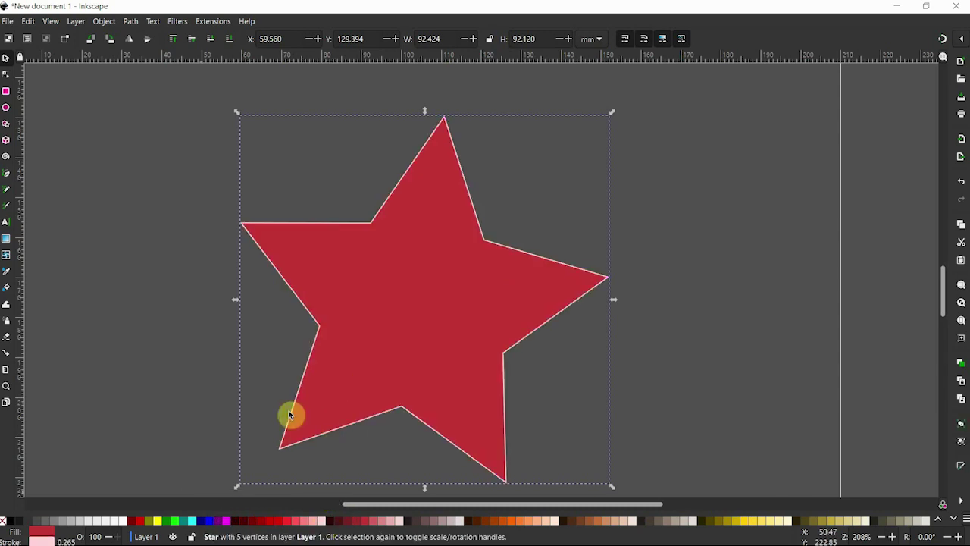
{"action": "key", "text": "Escape"}
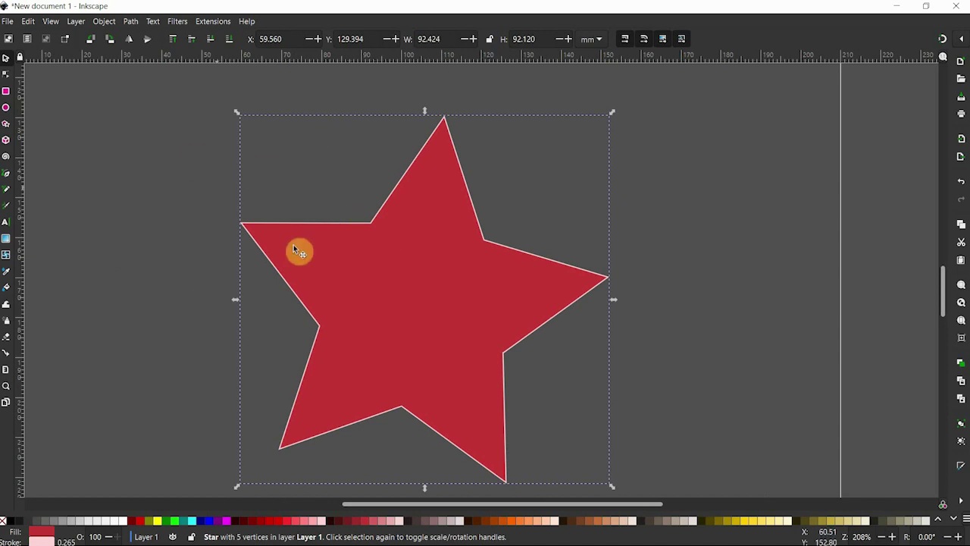
Open Fill and Stroke from the Object menu, close it, and reopen it from the star's context menu.
{"action": "left_click", "coordinate": [98, 21]}
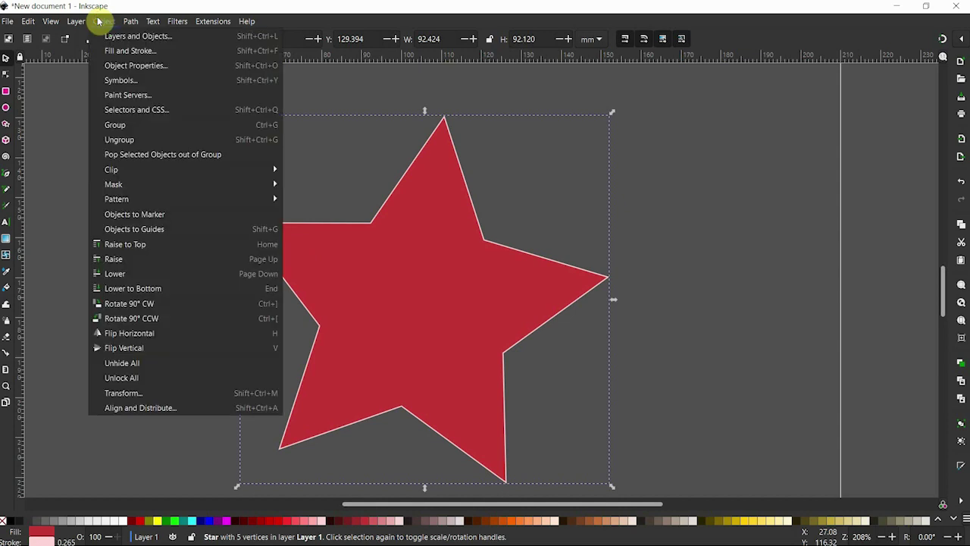
{"action": "left_click", "coordinate": [129, 50]}
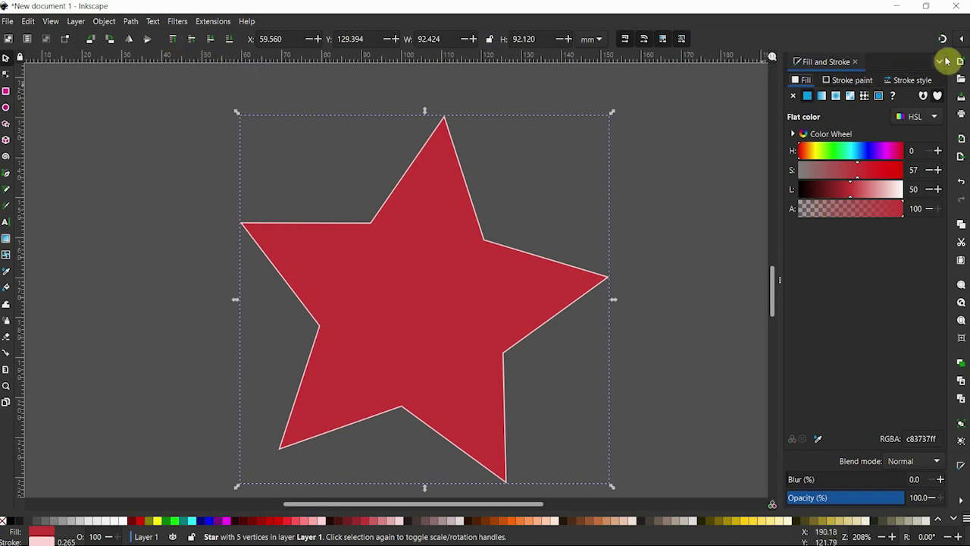
{"action": "left_click", "coordinate": [945, 62]}
{"action": "left_click", "coordinate": [899, 92]}
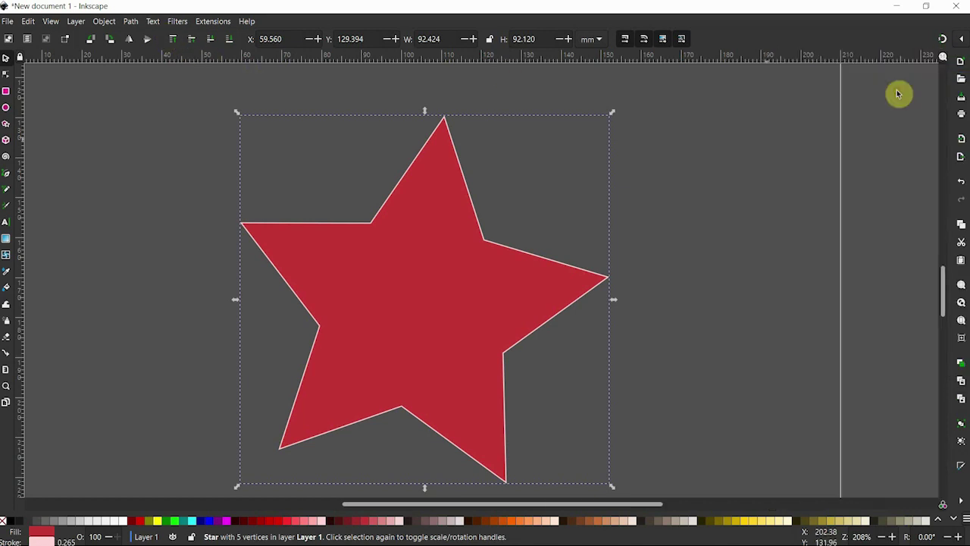
{"action": "right_click", "coordinate": [447, 269]}
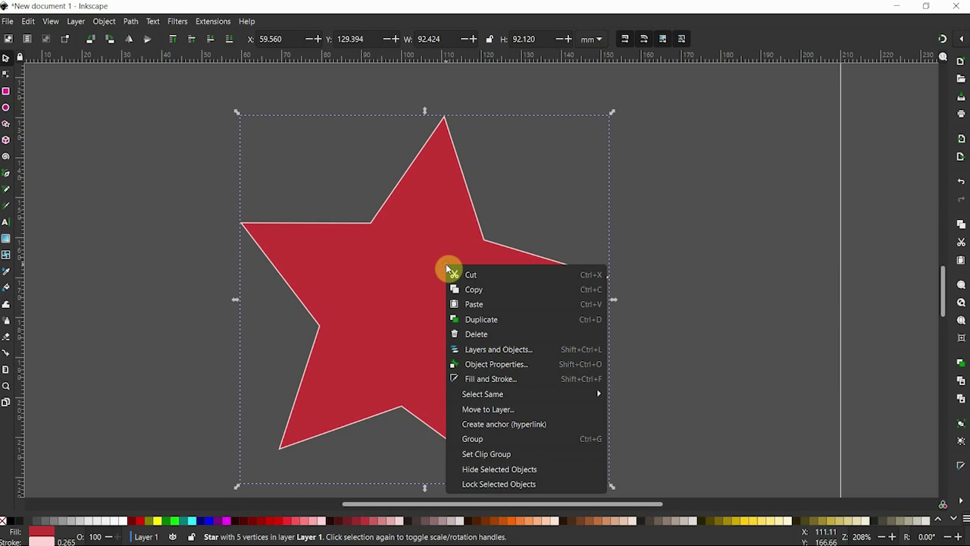
{"action": "left_click", "coordinate": [470, 381]}
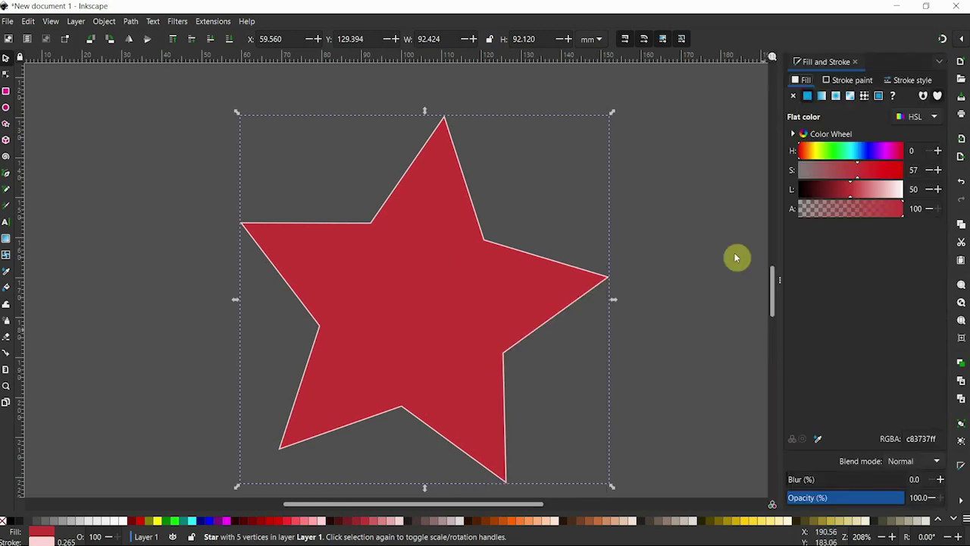
Close the Fill and Stroke panel again and reopen it, showing the star's flat fill c83737ff.
{"action": "left_click", "coordinate": [106, 23]}
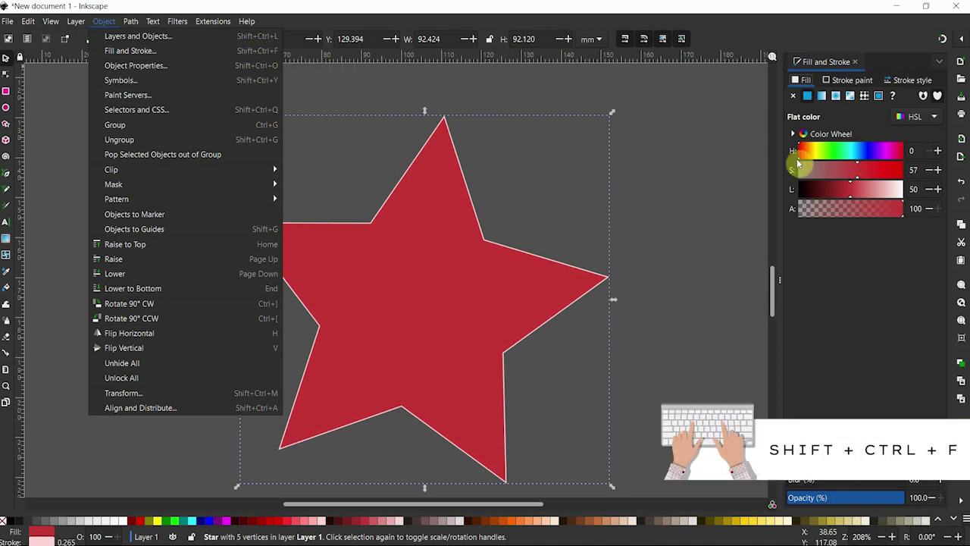
{"action": "left_click", "coordinate": [610, 182]}
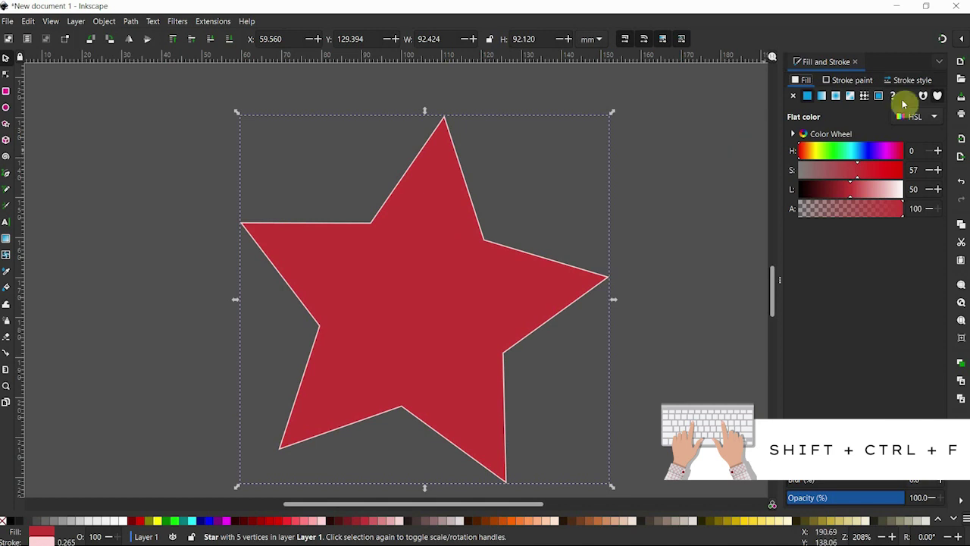
{"action": "left_click", "coordinate": [938, 61]}
{"action": "left_click", "coordinate": [894, 95]}
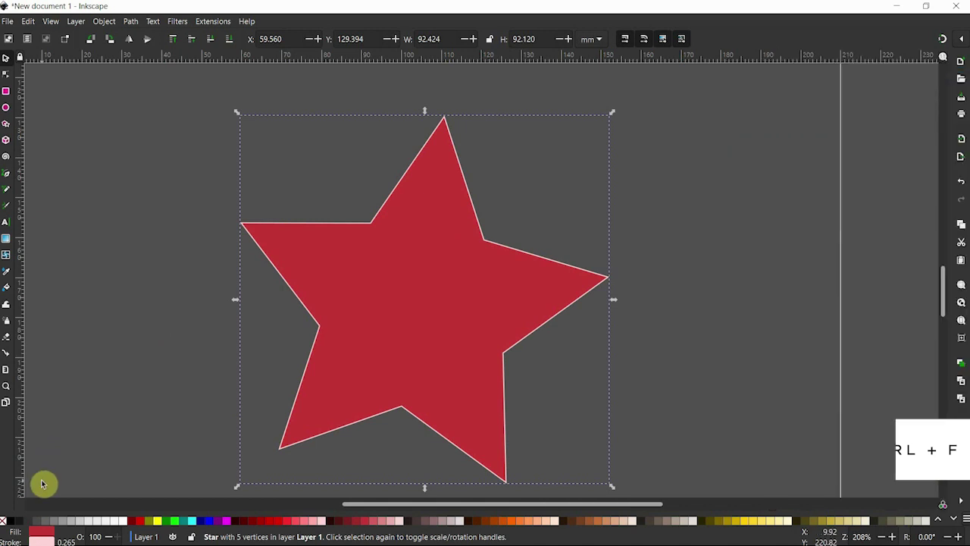
{"action": "left_click", "coordinate": [39, 535]}
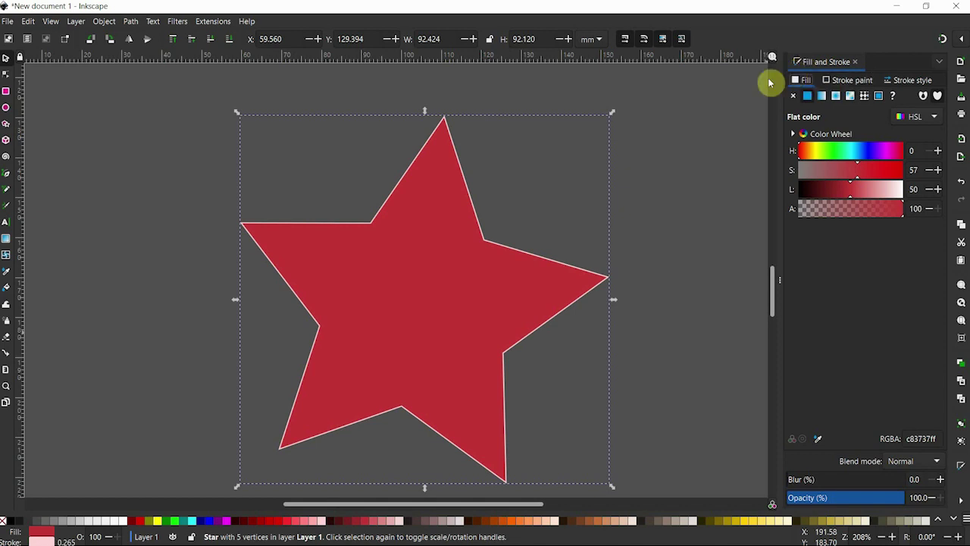
{"action": "key", "text": "XF86MonBrightnessUp"}
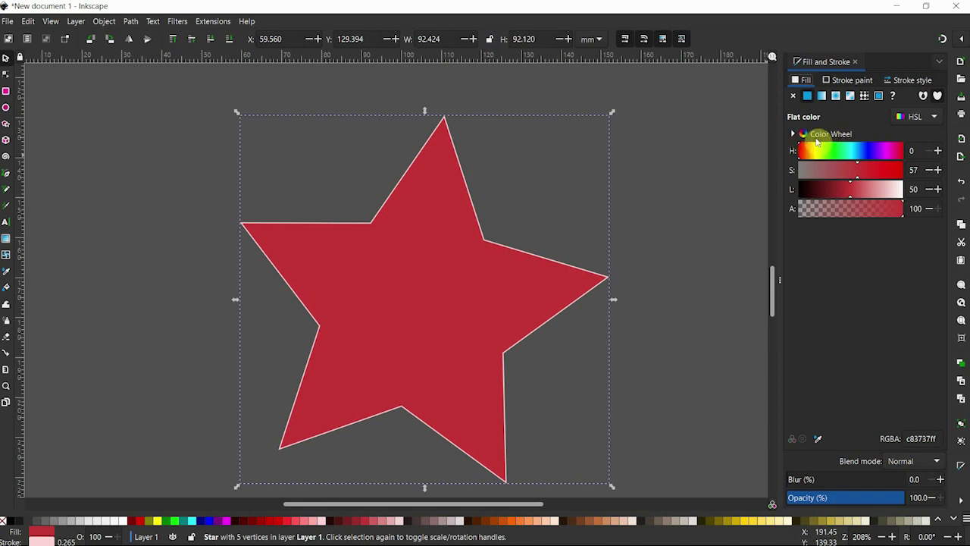
Try varied hues, white, near-black and crimson on the star's fill, ending on grey 919191ff.
{"action": "left_click", "coordinate": [795, 136]}
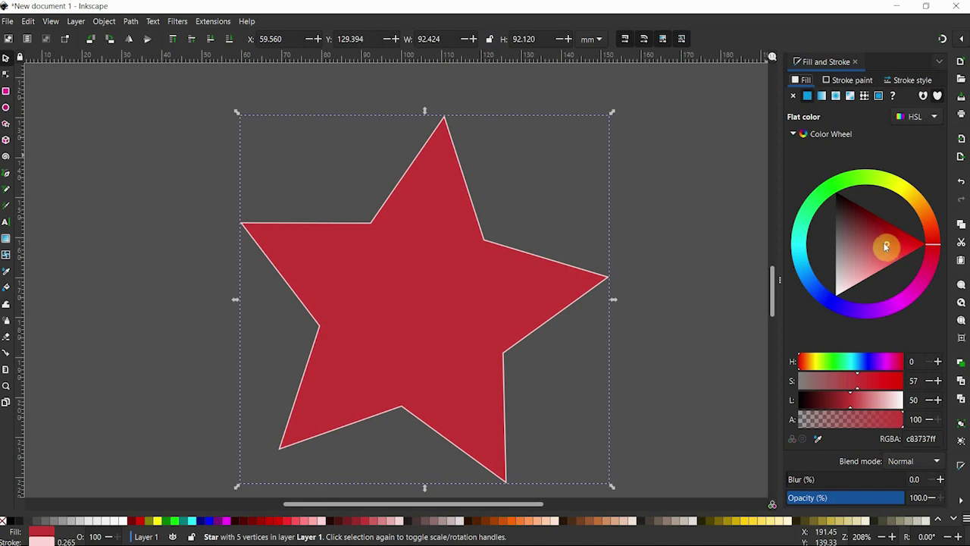
{"action": "left_click", "coordinate": [934, 250]}
{"action": "mouse_move", "coordinate": [934, 250]}
{"action": "left_mouse_down"}
{"action": "mouse_move", "coordinate": [935, 217]}
{"action": "mouse_move", "coordinate": [899, 178]}
{"action": "mouse_move", "coordinate": [828, 179]}
{"action": "mouse_move", "coordinate": [807, 201]}
{"action": "mouse_move", "coordinate": [794, 260]}
{"action": "mouse_move", "coordinate": [814, 294]}
{"action": "mouse_move", "coordinate": [851, 314]}
{"action": "mouse_move", "coordinate": [899, 307]}
{"action": "mouse_move", "coordinate": [914, 288]}
{"action": "mouse_move", "coordinate": [883, 311]}
{"action": "mouse_move", "coordinate": [797, 245]}
{"action": "mouse_move", "coordinate": [818, 197]}
{"action": "mouse_move", "coordinate": [868, 174]}
{"action": "mouse_move", "coordinate": [918, 198]}
{"action": "mouse_move", "coordinate": [943, 253]}
{"action": "mouse_move", "coordinate": [931, 264]}
{"action": "mouse_move", "coordinate": [898, 257]}
{"action": "mouse_move", "coordinate": [931, 264]}
{"action": "left_mouse_up"}
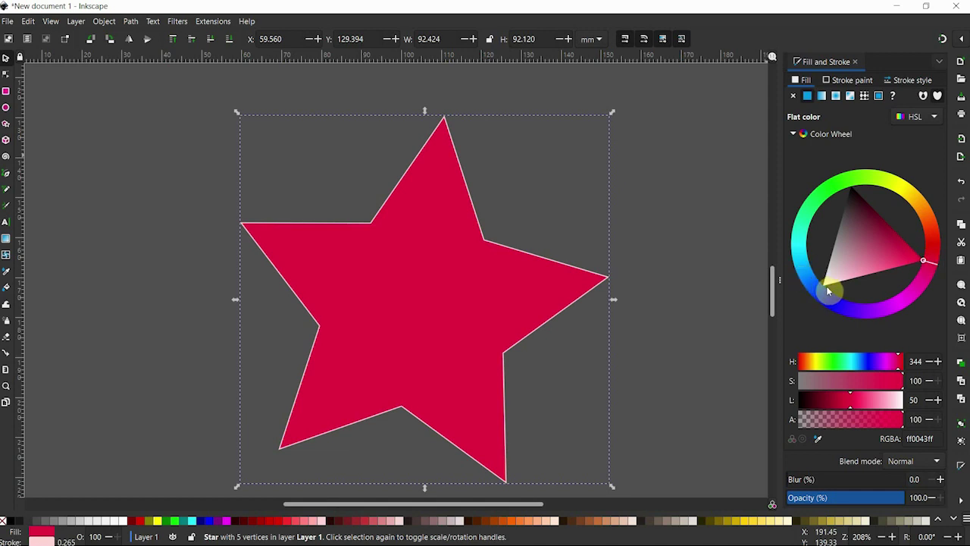
{"action": "left_click", "coordinate": [829, 282]}
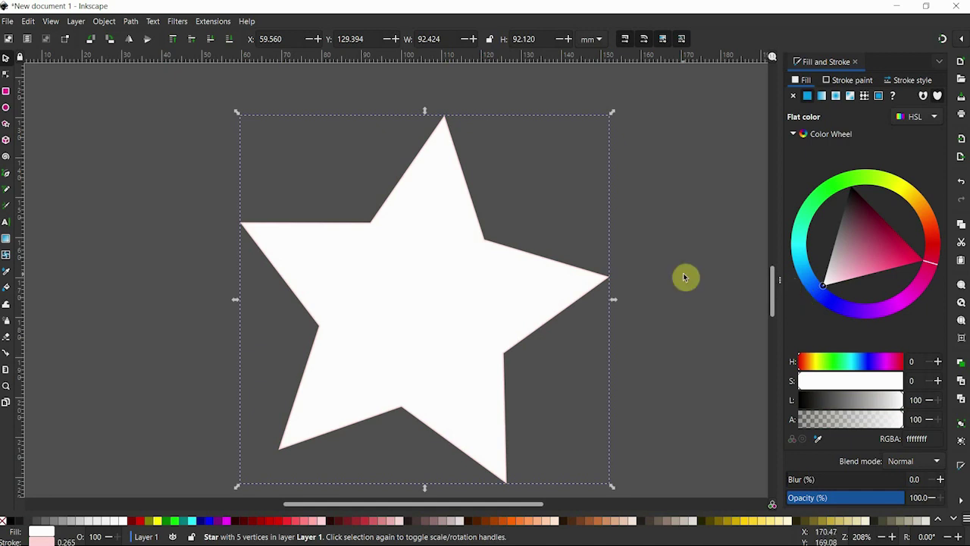
{"action": "left_click", "coordinate": [854, 189]}
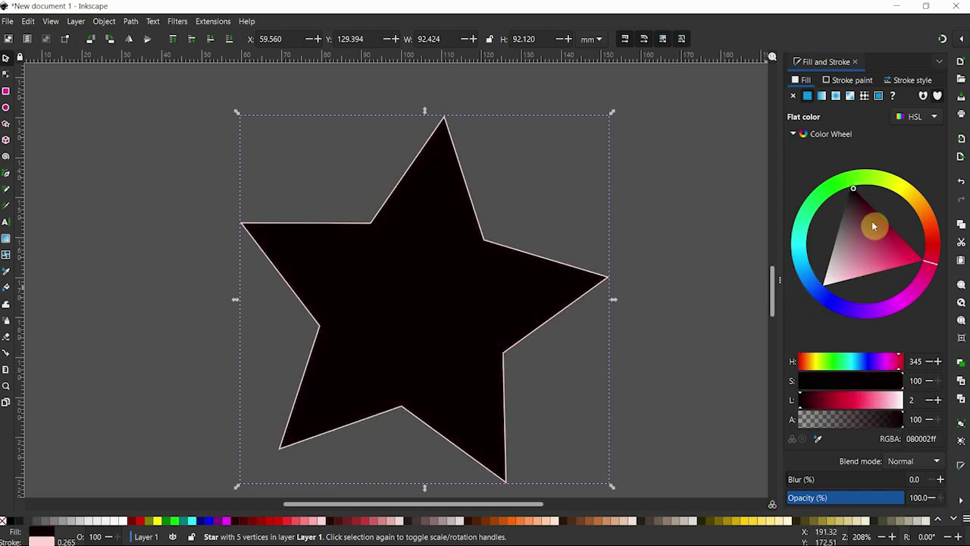
{"action": "left_click_drag", "start_coordinate": [853, 190], "coordinate": [894, 229]}
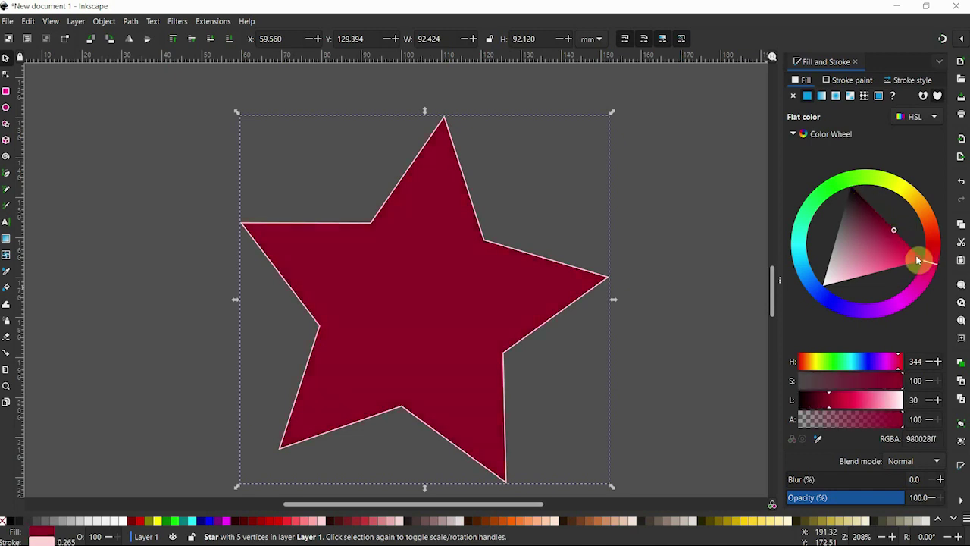
{"action": "mouse_move", "coordinate": [895, 231]}
{"action": "left_mouse_down"}
{"action": "mouse_move", "coordinate": [919, 260]}
{"action": "mouse_move", "coordinate": [859, 201]}
{"action": "mouse_move", "coordinate": [924, 260]}
{"action": "left_mouse_up"}
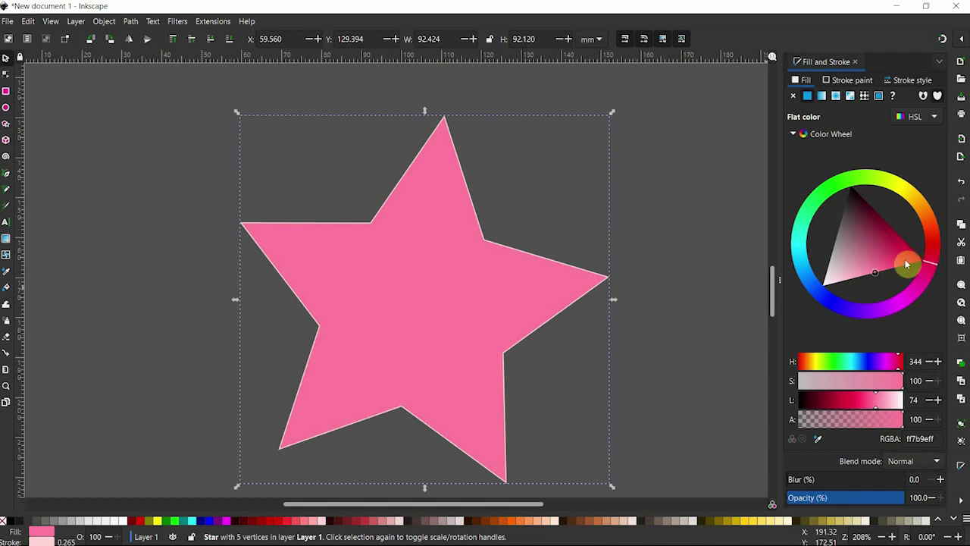
{"action": "left_click_drag", "start_coordinate": [877, 274], "coordinate": [832, 241]}
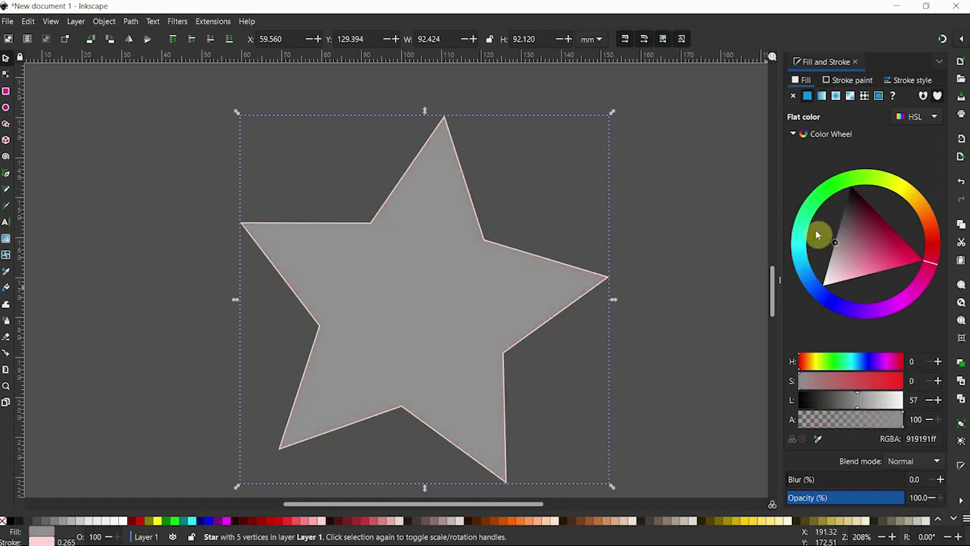
Adjust the star's fill red channel in RGB mode, then switch the colour editor to CMYK.
{"action": "left_click", "coordinate": [908, 116]}
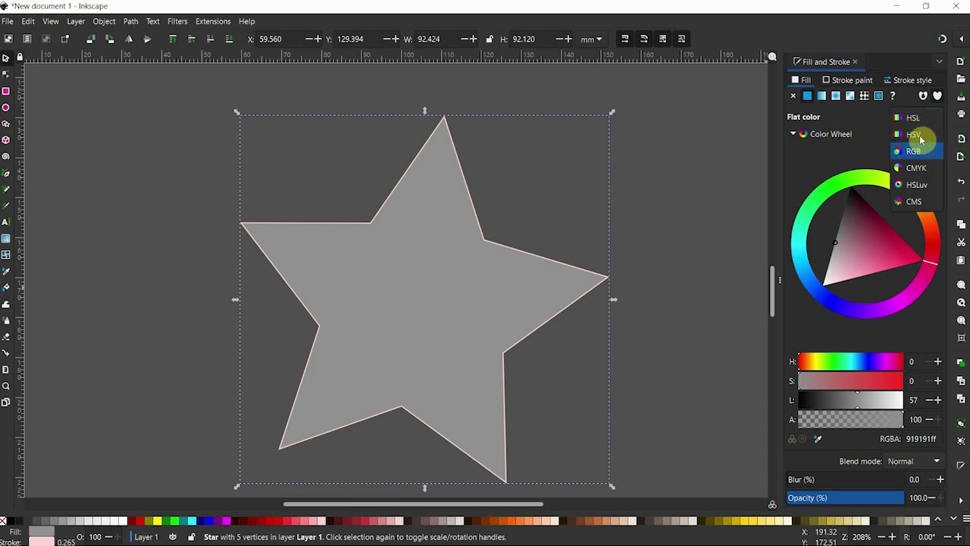
{"action": "left_click", "coordinate": [915, 150]}
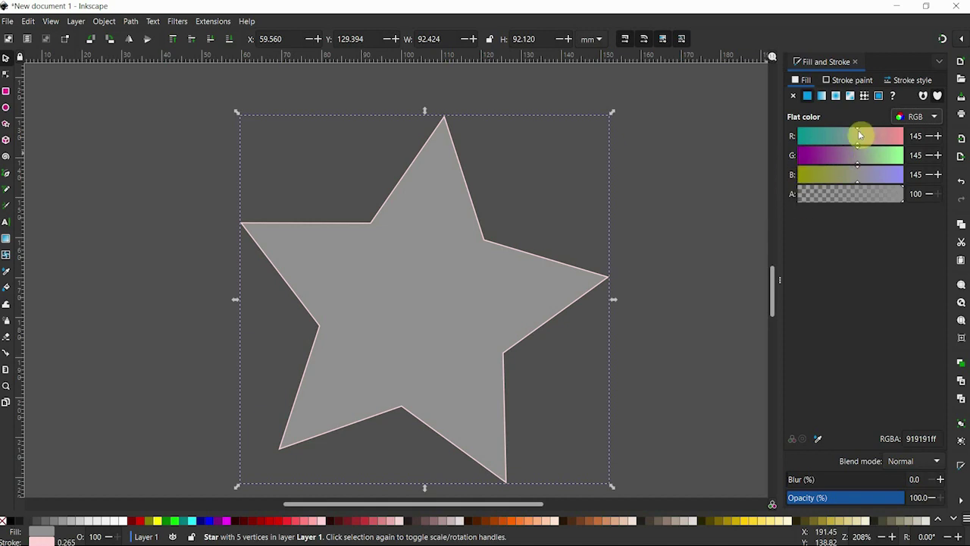
{"action": "mouse_move", "coordinate": [859, 135]}
{"action": "left_mouse_down"}
{"action": "mouse_move", "coordinate": [823, 137]}
{"action": "mouse_move", "coordinate": [877, 144]}
{"action": "mouse_move", "coordinate": [836, 153]}
{"action": "mouse_move", "coordinate": [871, 180]}
{"action": "left_mouse_up"}
{"action": "left_click", "coordinate": [859, 155]}
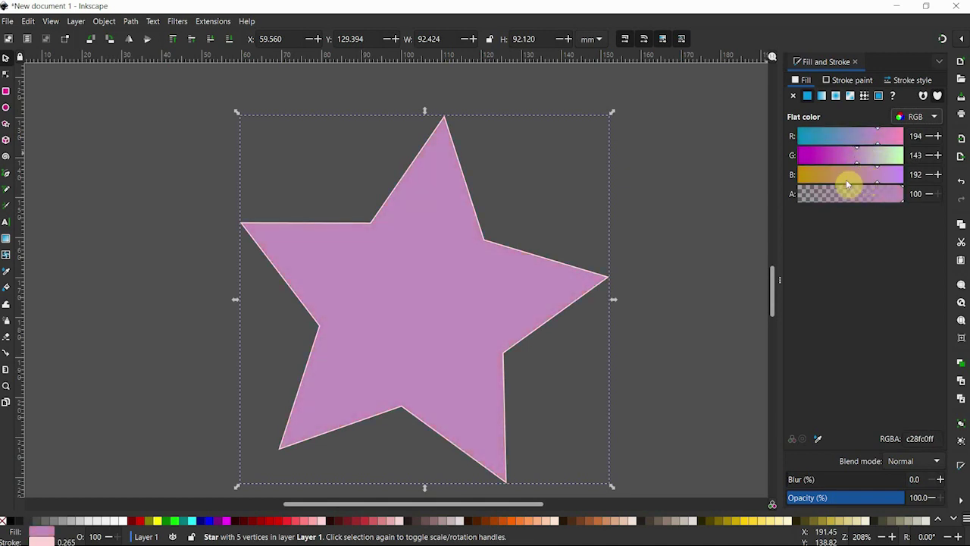
{"action": "left_click", "coordinate": [918, 117]}
{"action": "left_click", "coordinate": [917, 134]}
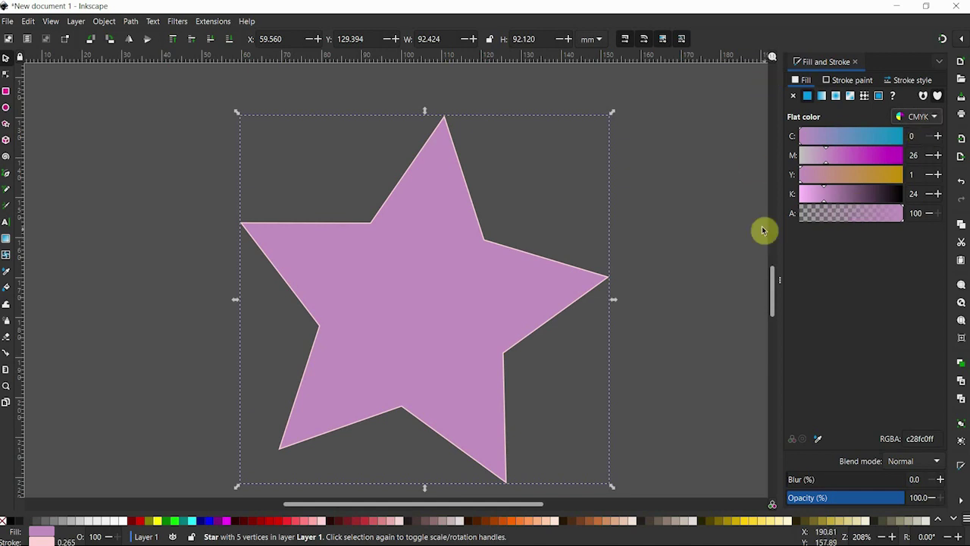
Return to the HSL wheel, shift the hue, and set the fill to RGBA c66363ff.
{"action": "left_click", "coordinate": [913, 118]}
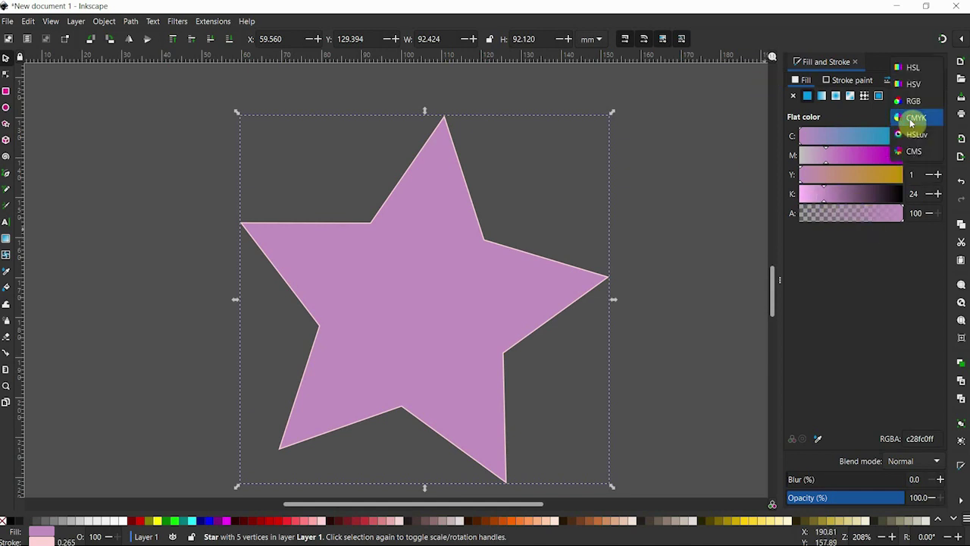
{"action": "left_click", "coordinate": [915, 75]}
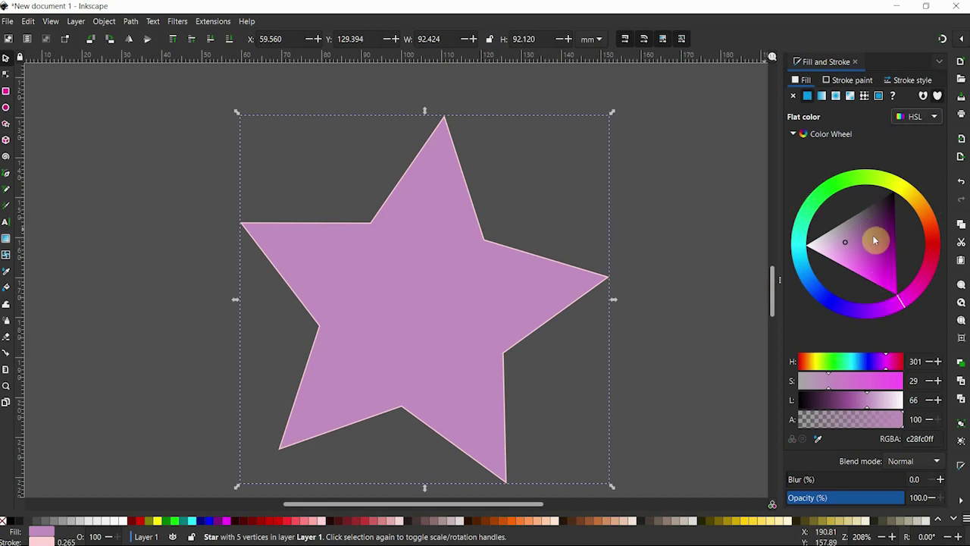
{"action": "left_click_drag", "start_coordinate": [855, 361], "coordinate": [888, 361]}
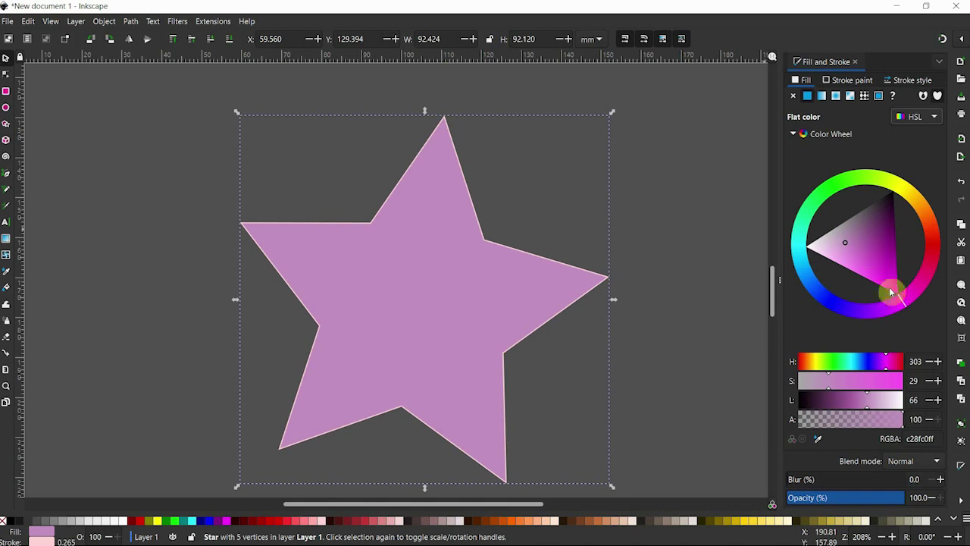
{"action": "mouse_move", "coordinate": [885, 362]}
{"action": "left_mouse_down"}
{"action": "mouse_move", "coordinate": [819, 362]}
{"action": "mouse_move", "coordinate": [806, 371]}
{"action": "mouse_move", "coordinate": [937, 366]}
{"action": "left_mouse_up"}
{"action": "type", "text": "00000"}
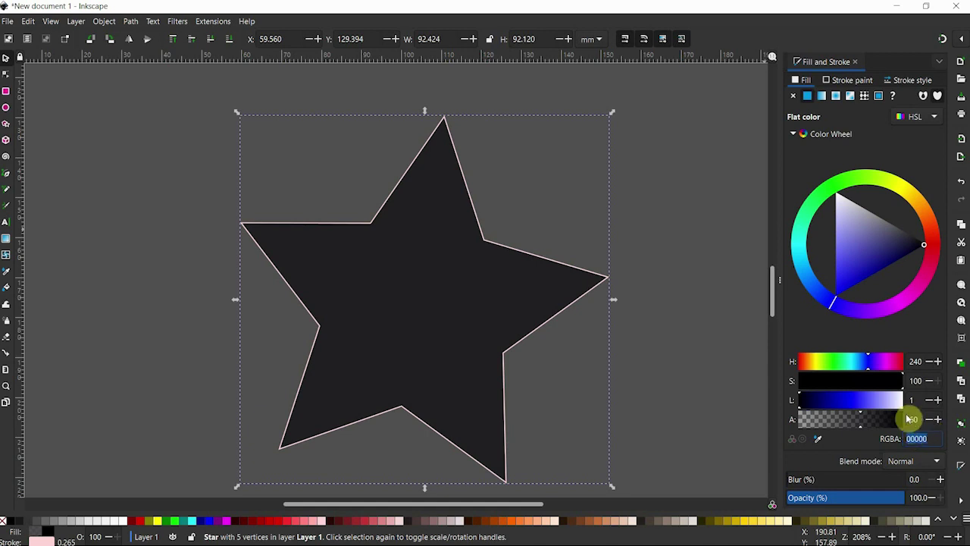
{"action": "left_click_drag", "start_coordinate": [926, 438], "coordinate": [854, 440]}
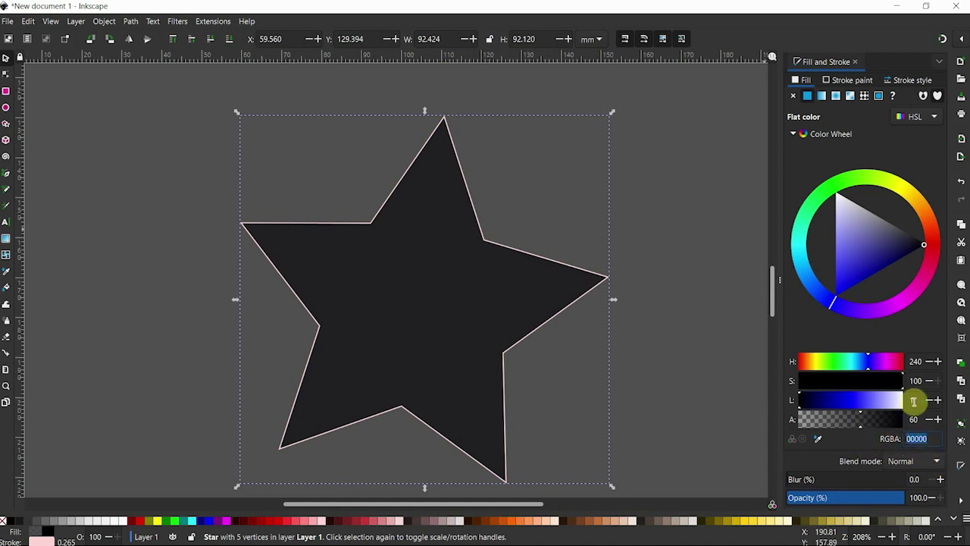
{"action": "left_click", "coordinate": [932, 243]}
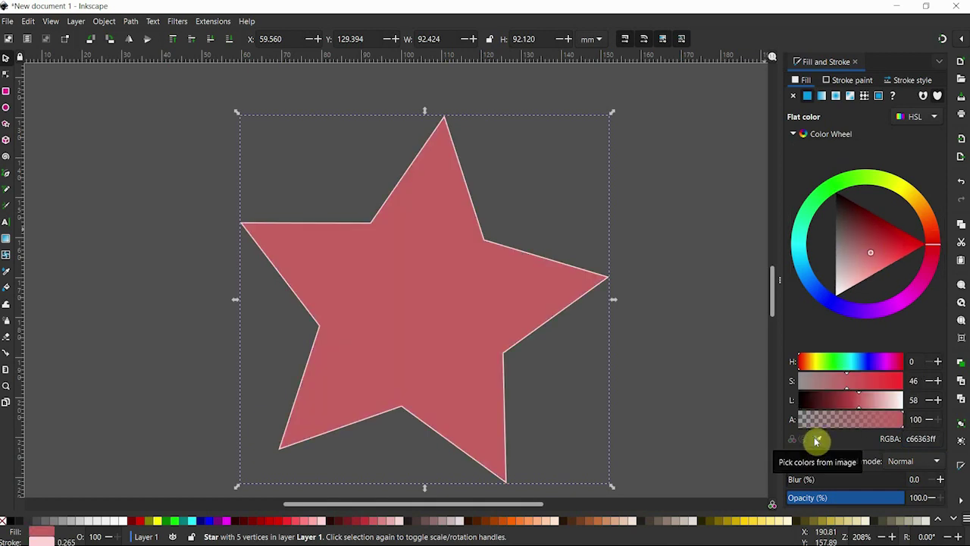
Pick the square's dark red (800000ff) from the canvas as the star's fill.
{"action": "left_click", "coordinate": [816, 440]}
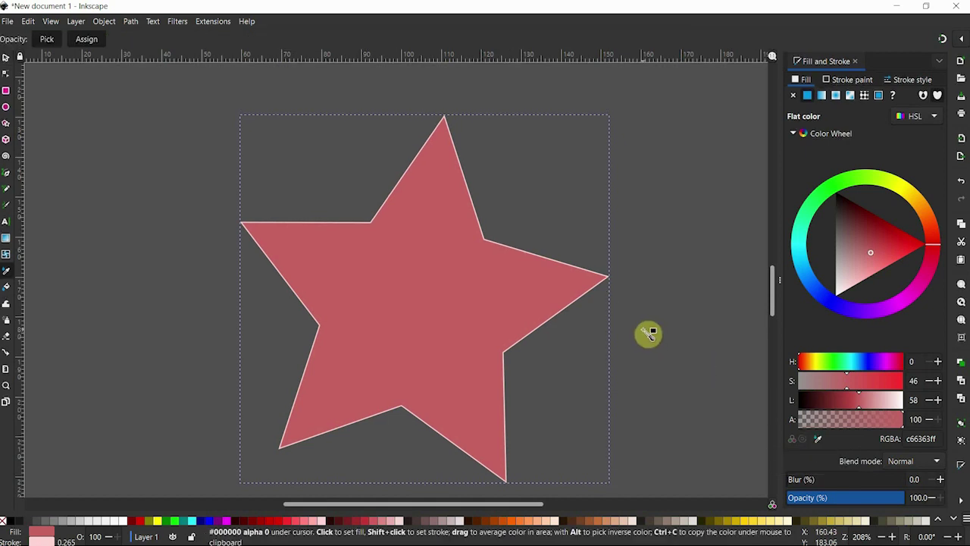
{"action": "left_click", "coordinate": [669, 307]}
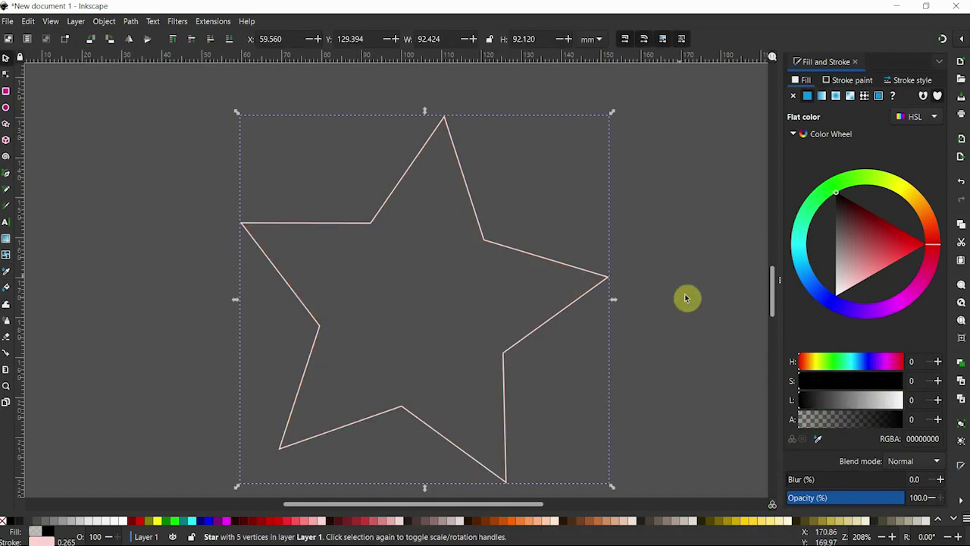
{"action": "scroll", "coordinate": [694, 297], "scroll_direction": "up", "scroll_amount": 4}
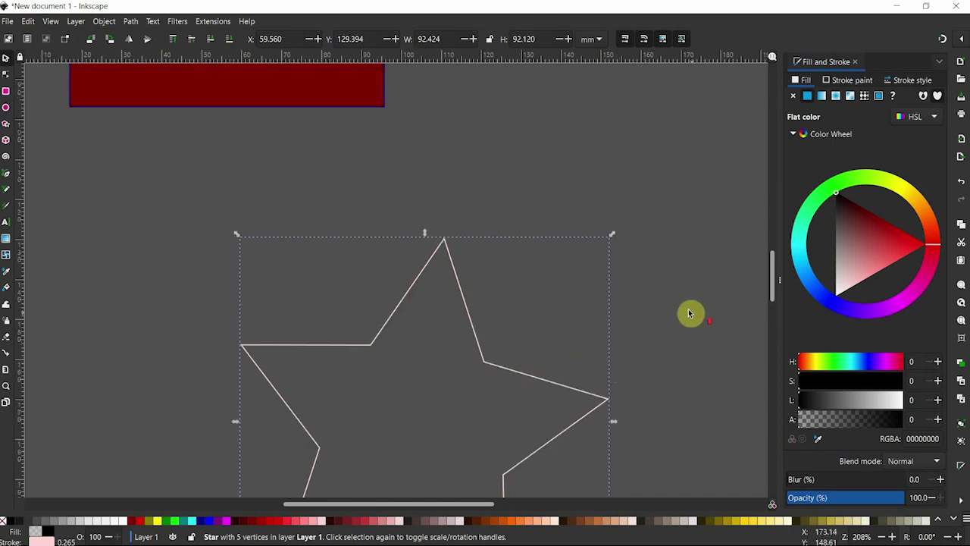
{"action": "scroll", "coordinate": [644, 288], "scroll_direction": "up", "scroll_amount": 3}
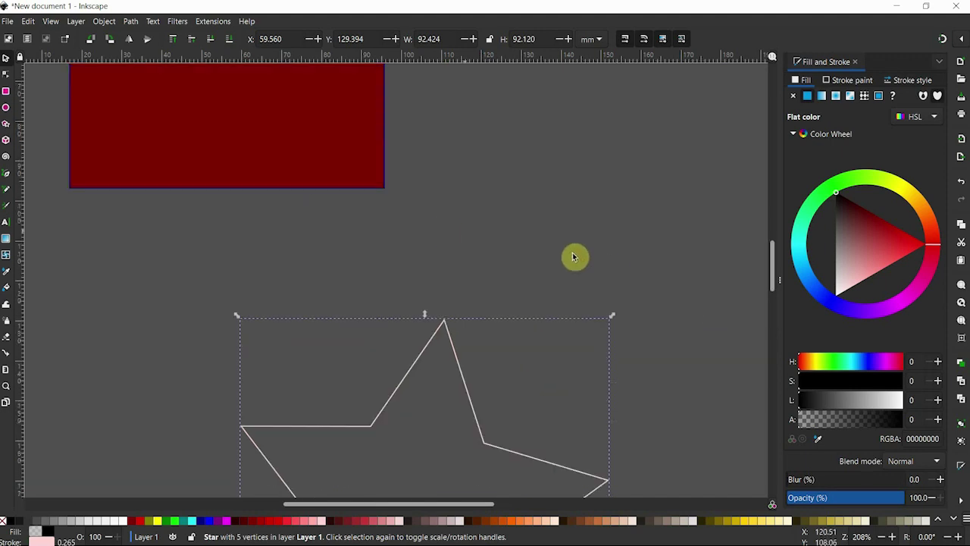
{"action": "left_click", "coordinate": [818, 439]}
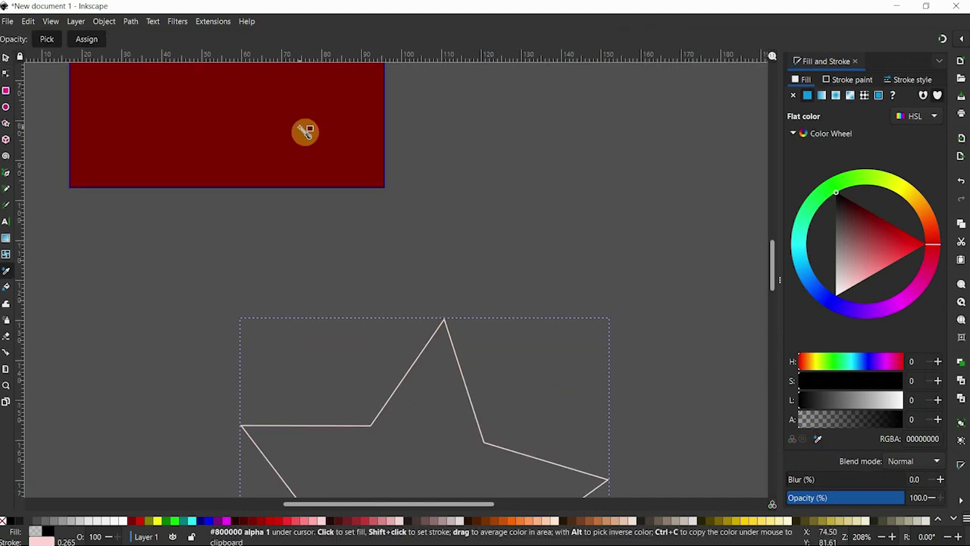
{"action": "left_click", "coordinate": [304, 131]}
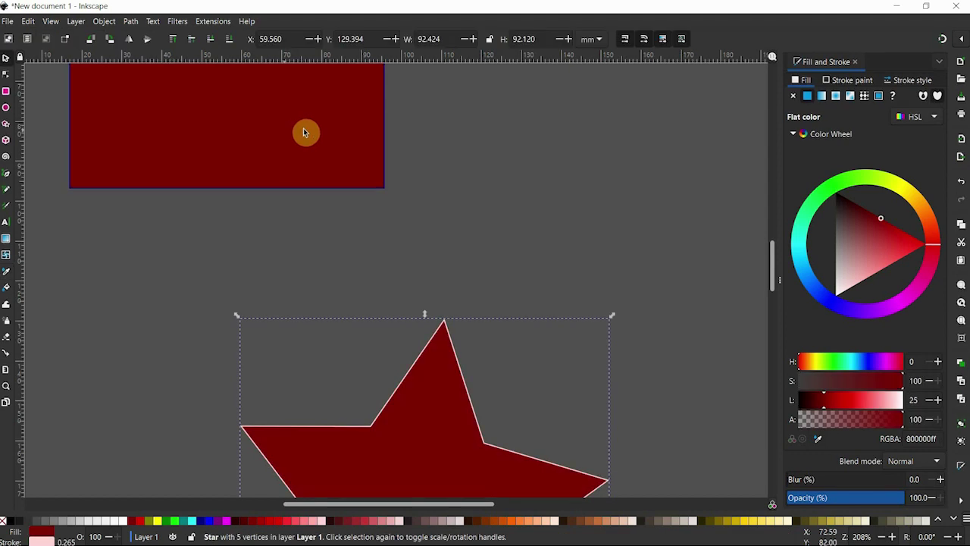
{"action": "scroll", "coordinate": [284, 140], "scroll_direction": "down", "scroll_amount": 8}
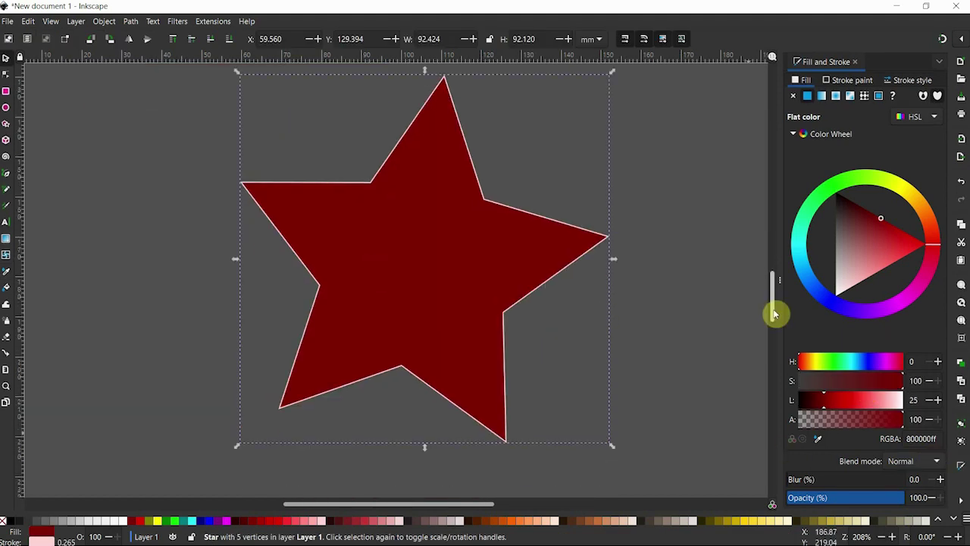
{"action": "scroll", "coordinate": [773, 305], "scroll_direction": "down", "scroll_amount": 3}
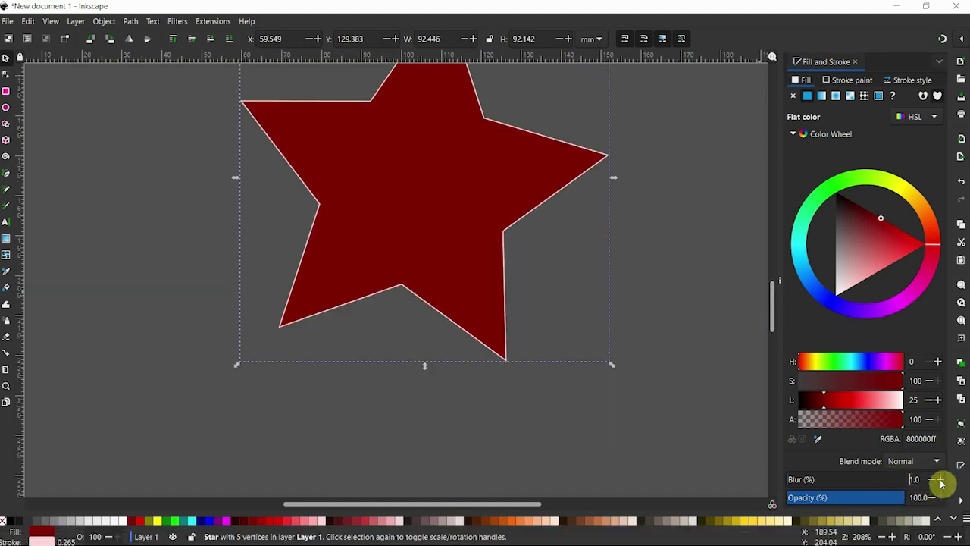
Experiment with the star's blur, including 100% and about 40%, ending back at 0%.
{"action": "left_click", "coordinate": [940, 480]}
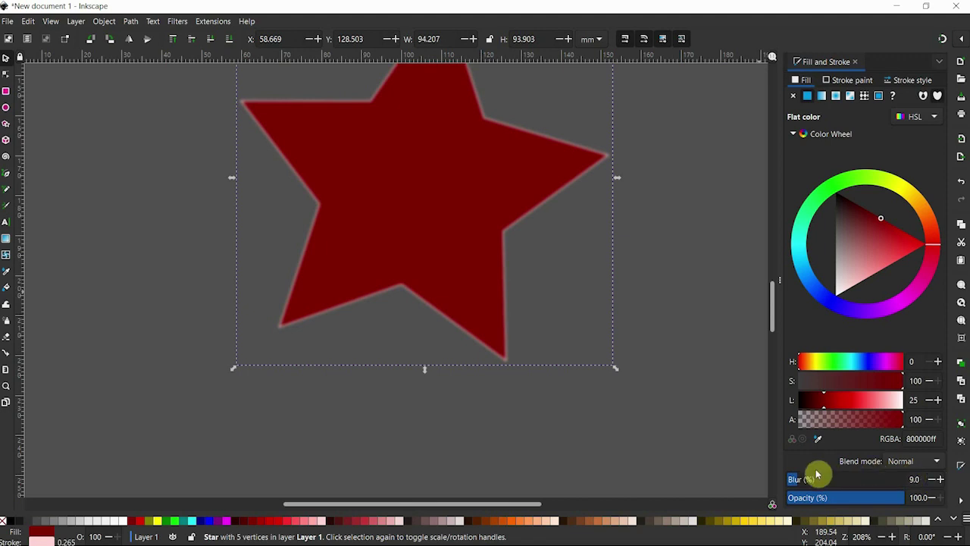
{"action": "left_click", "coordinate": [930, 480]}
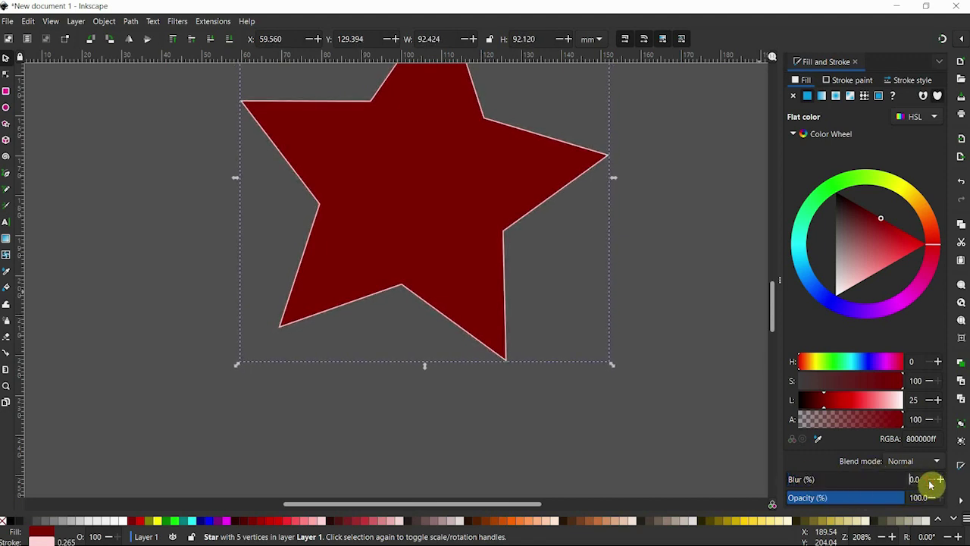
{"action": "left_click", "coordinate": [914, 478]}
{"action": "type", "text": "50"}
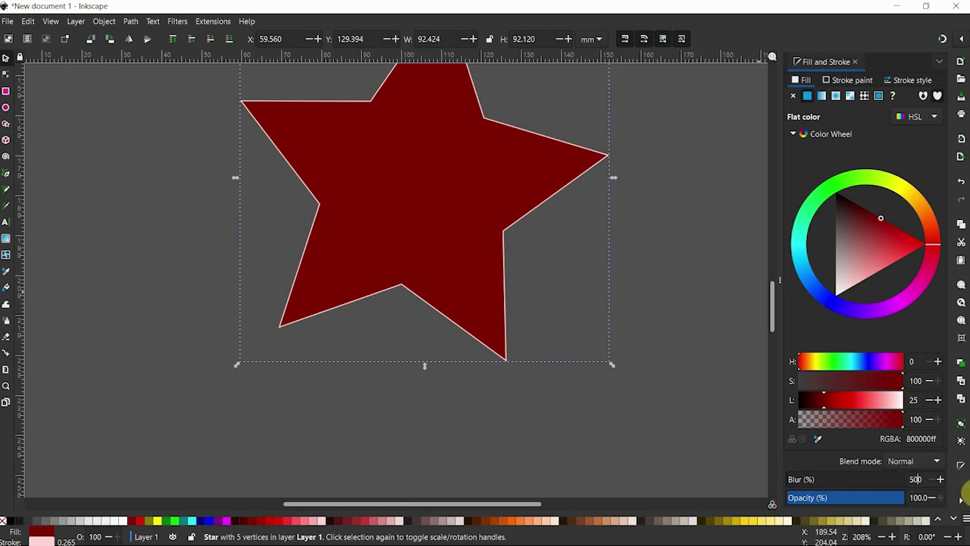
{"action": "key", "text": "Return"}
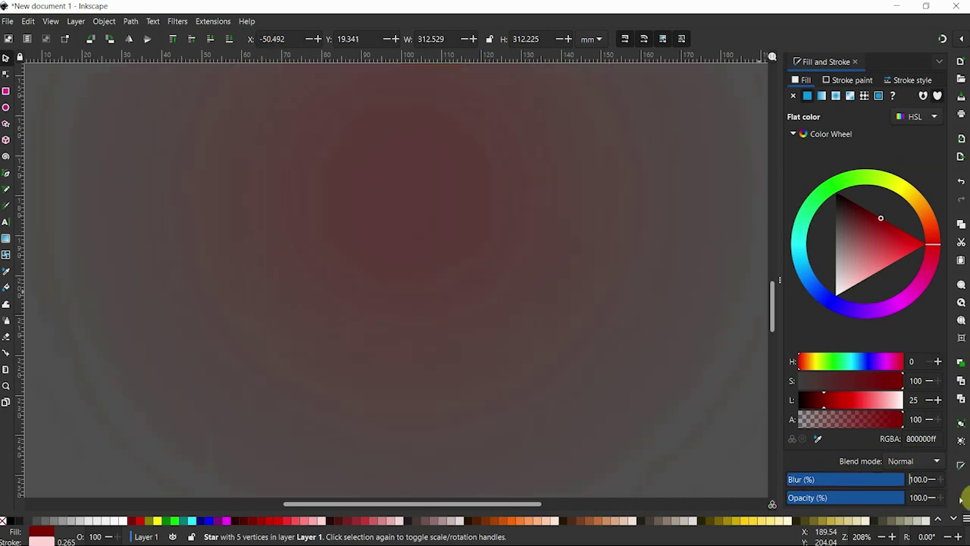
{"action": "left_click", "coordinate": [845, 479]}
{"action": "left_click", "coordinate": [914, 479]}
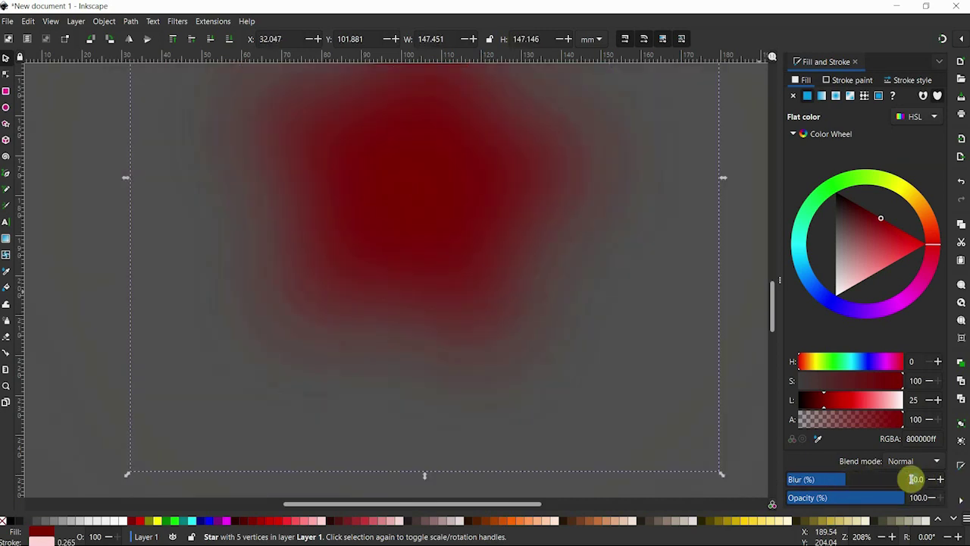
{"action": "double_click", "coordinate": [912, 479]}
{"action": "type", "text": "0"}
{"action": "key", "text": "Return"}
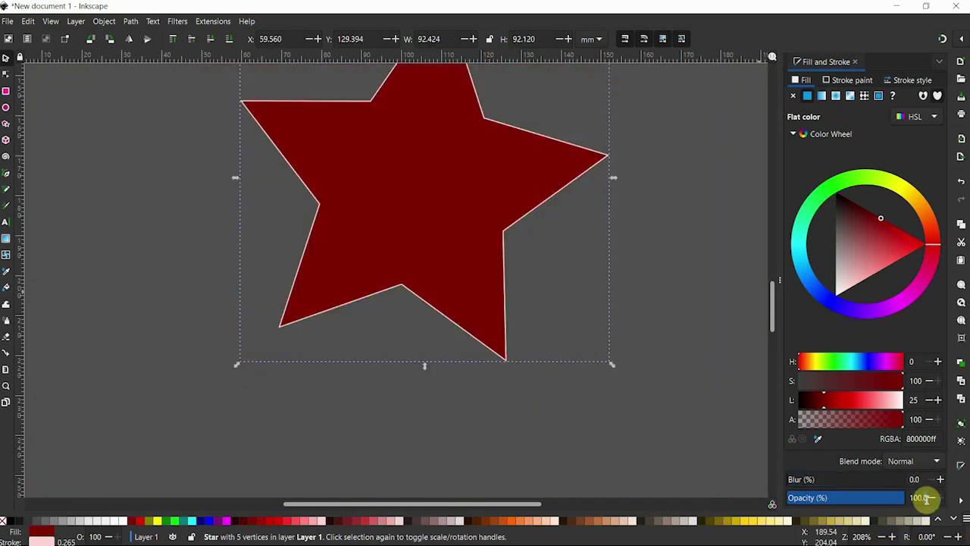
Lower the star's opacity to 21%, then restore it to 100%.
{"action": "left_click", "coordinate": [928, 497]}
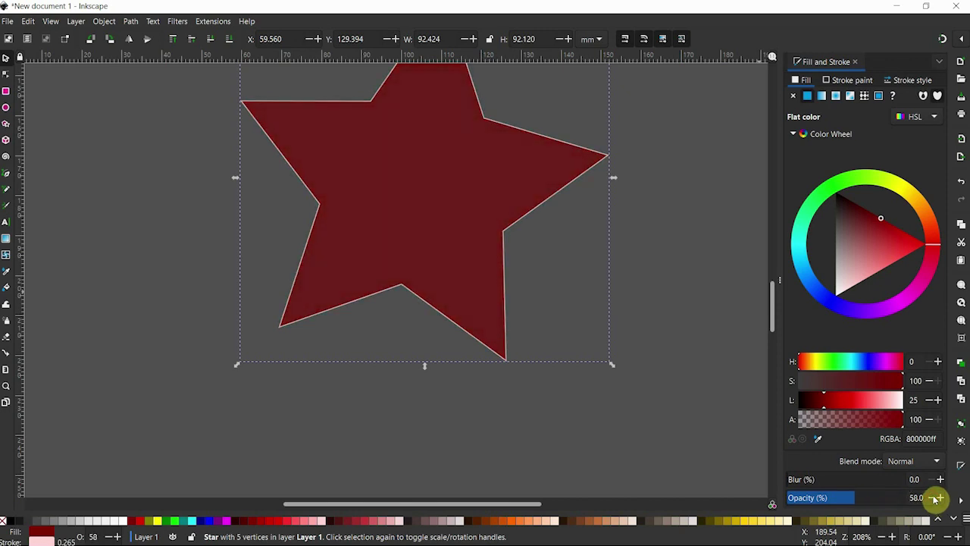
{"action": "left_click", "coordinate": [930, 497]}
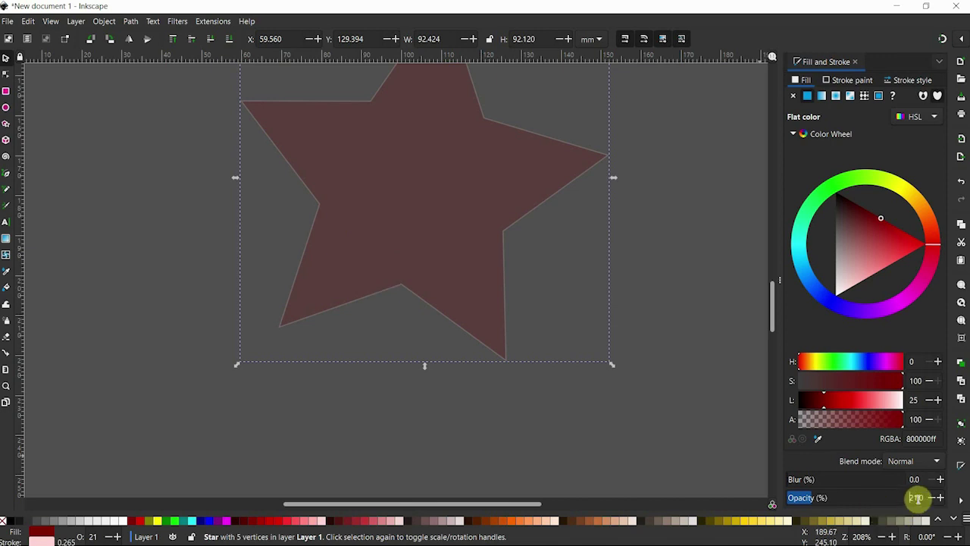
{"action": "double_click", "coordinate": [915, 497]}
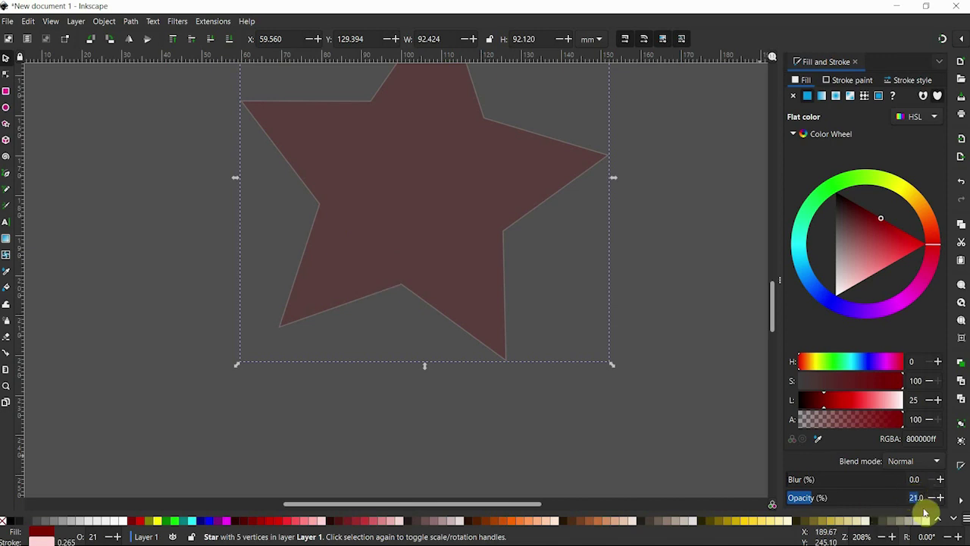
{"action": "type", "text": "100"}
{"action": "key", "text": "Return"}
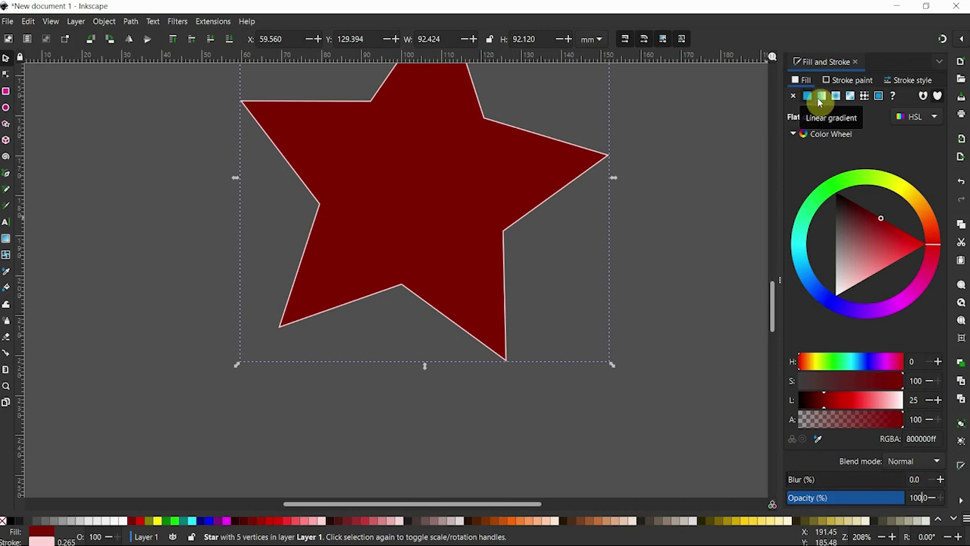
Give the star a linear gradient with adjusted stops and end colour, then try radial and mesh gradients.
{"action": "left_click", "coordinate": [820, 97]}
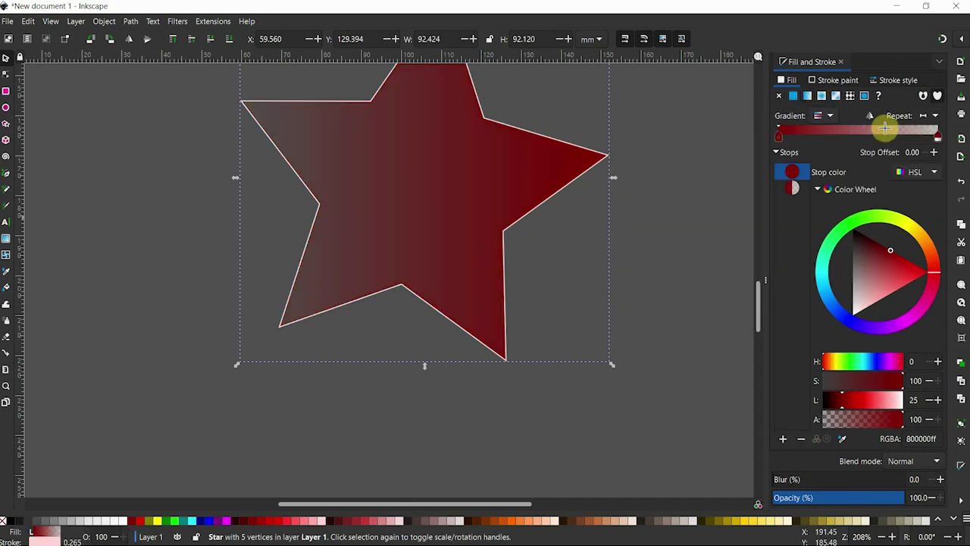
{"action": "mouse_move", "coordinate": [937, 136]}
{"action": "left_mouse_down"}
{"action": "mouse_move", "coordinate": [910, 134]}
{"action": "mouse_move", "coordinate": [953, 133]}
{"action": "left_mouse_up"}
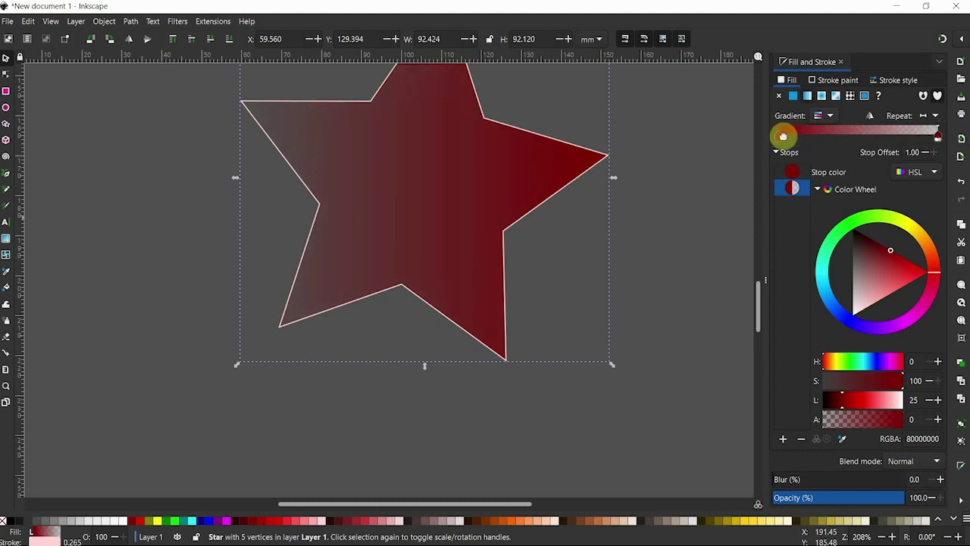
{"action": "left_click_drag", "start_coordinate": [783, 136], "coordinate": [863, 138]}
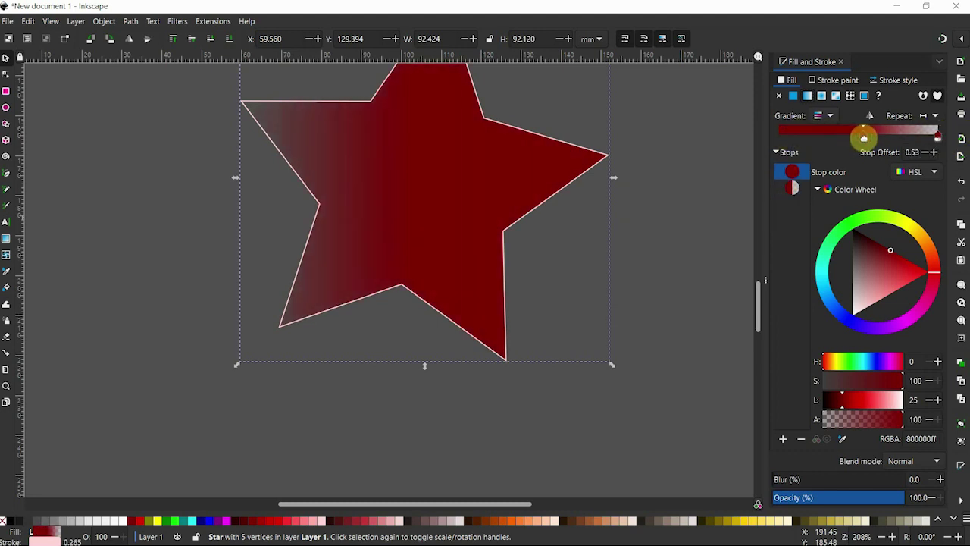
{"action": "left_click_drag", "start_coordinate": [863, 138], "coordinate": [758, 134]}
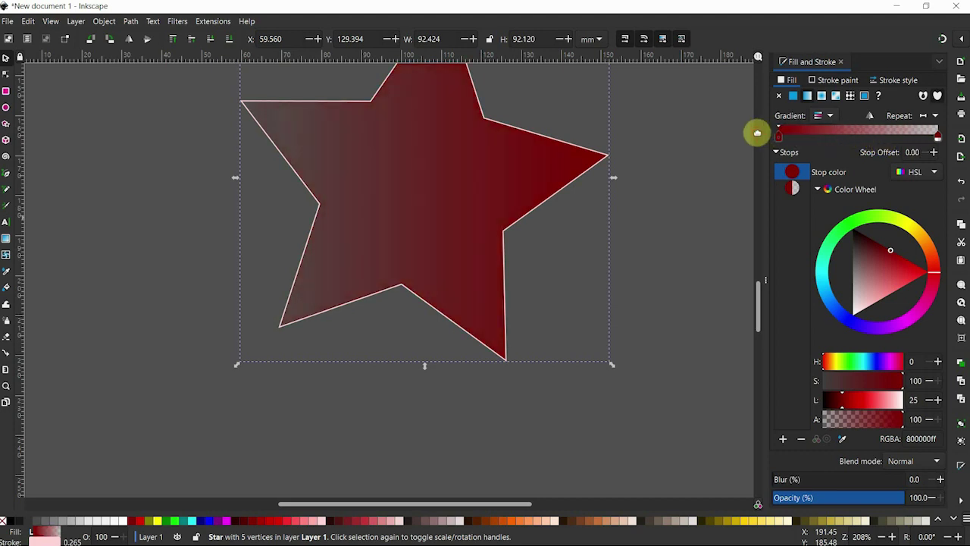
{"action": "left_click", "coordinate": [933, 134]}
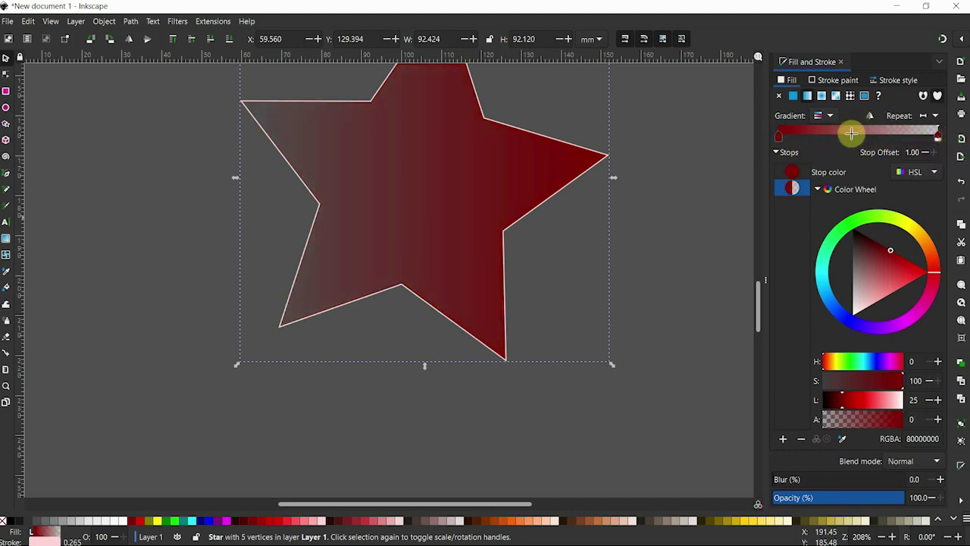
{"action": "mouse_move", "coordinate": [931, 244]}
{"action": "left_mouse_down"}
{"action": "mouse_move", "coordinate": [937, 274]}
{"action": "mouse_move", "coordinate": [849, 216]}
{"action": "mouse_move", "coordinate": [923, 305]}
{"action": "left_mouse_up"}
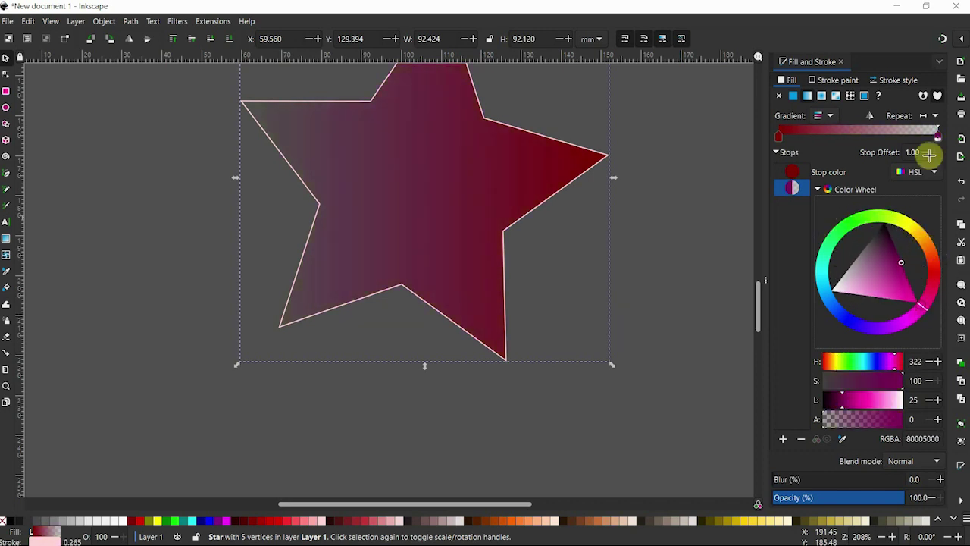
{"action": "left_click", "coordinate": [824, 96]}
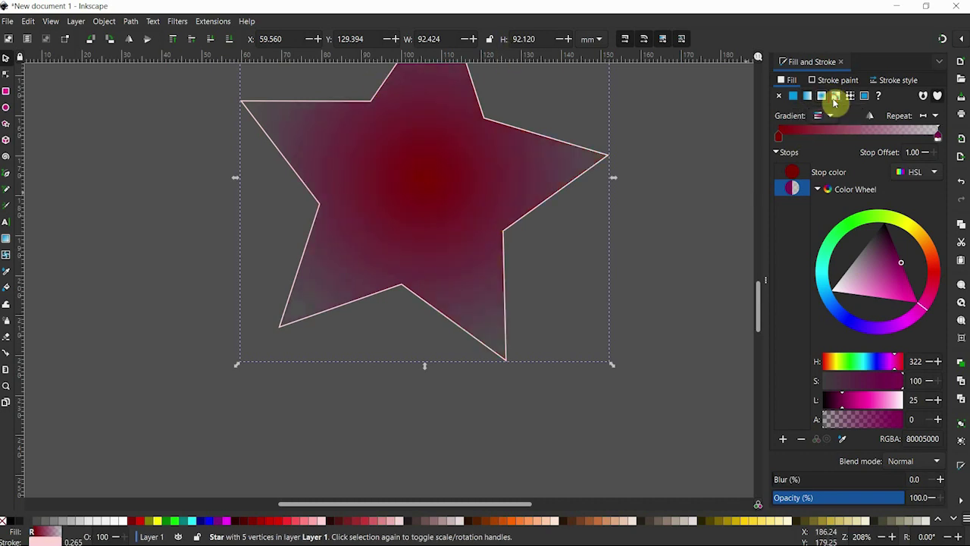
{"action": "left_click", "coordinate": [835, 96]}
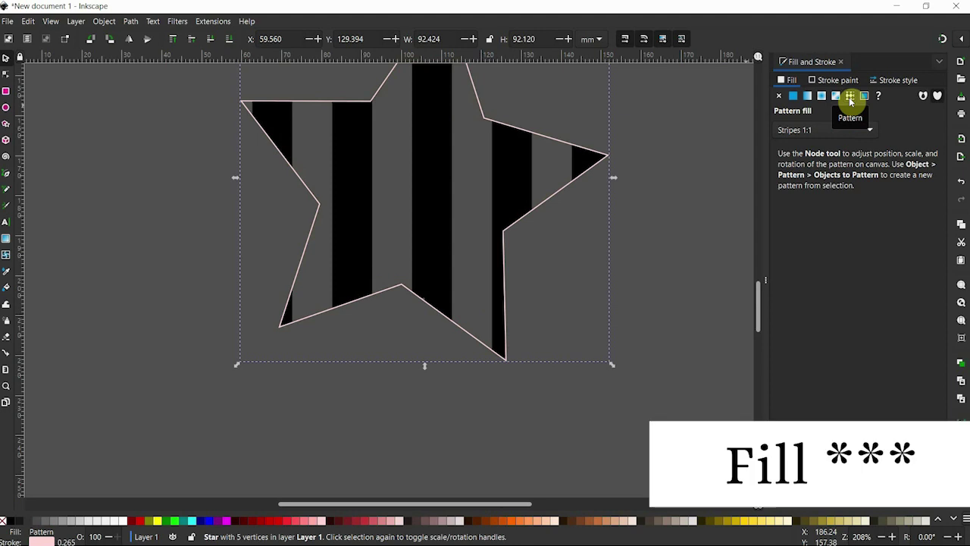
Try the white Stripes 1:1 and Stripes 1:2 pattern fills on the star.
{"action": "left_click", "coordinate": [826, 131]}
{"action": "left_click", "coordinate": [823, 163]}
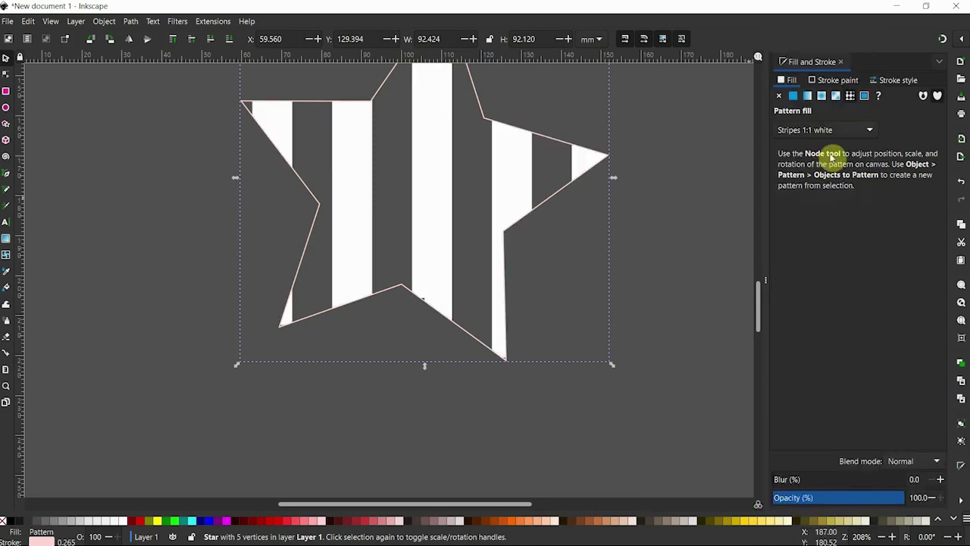
{"action": "left_click", "coordinate": [846, 132]}
{"action": "left_click", "coordinate": [822, 221]}
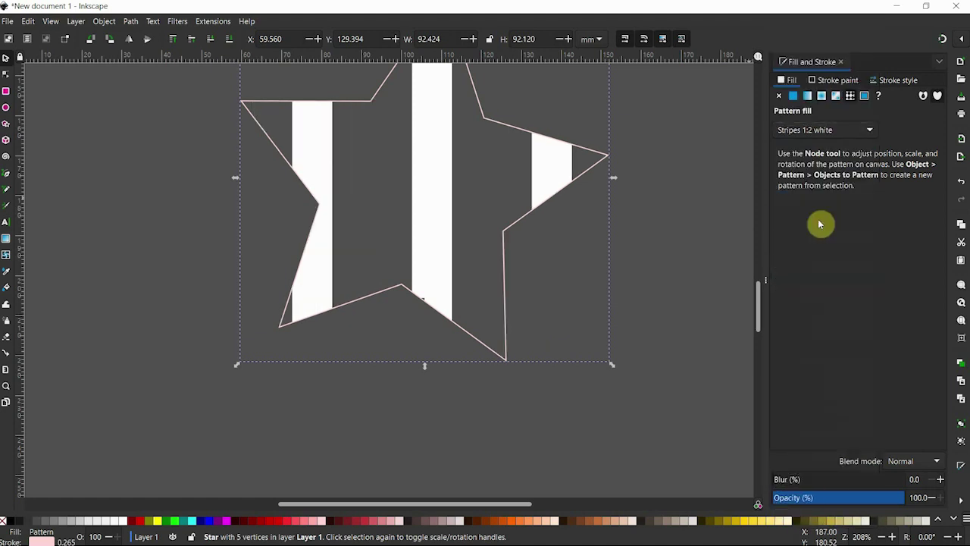
{"action": "left_click", "coordinate": [841, 137]}
{"action": "left_click", "coordinate": [902, 118]}
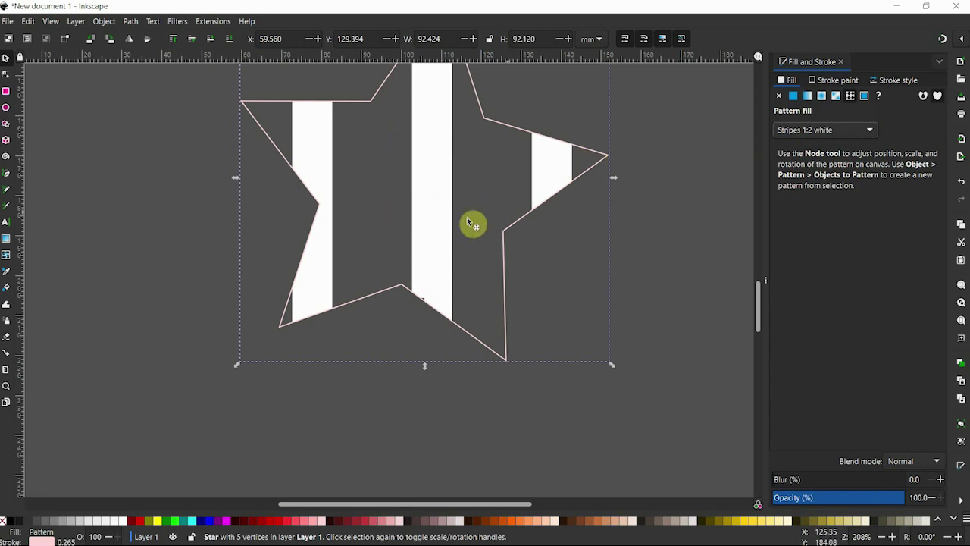
{"action": "left_click", "coordinate": [862, 97]}
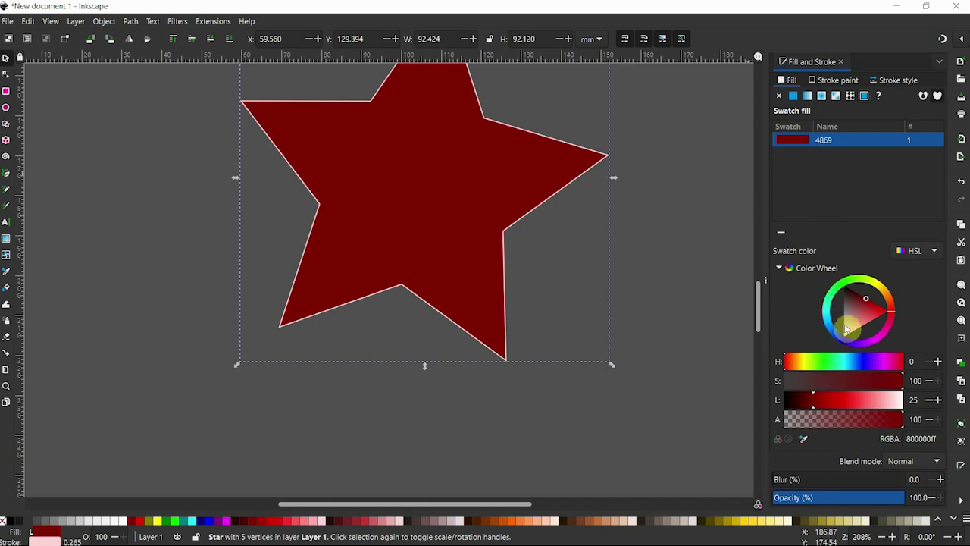
{"action": "left_click", "coordinate": [834, 80]}
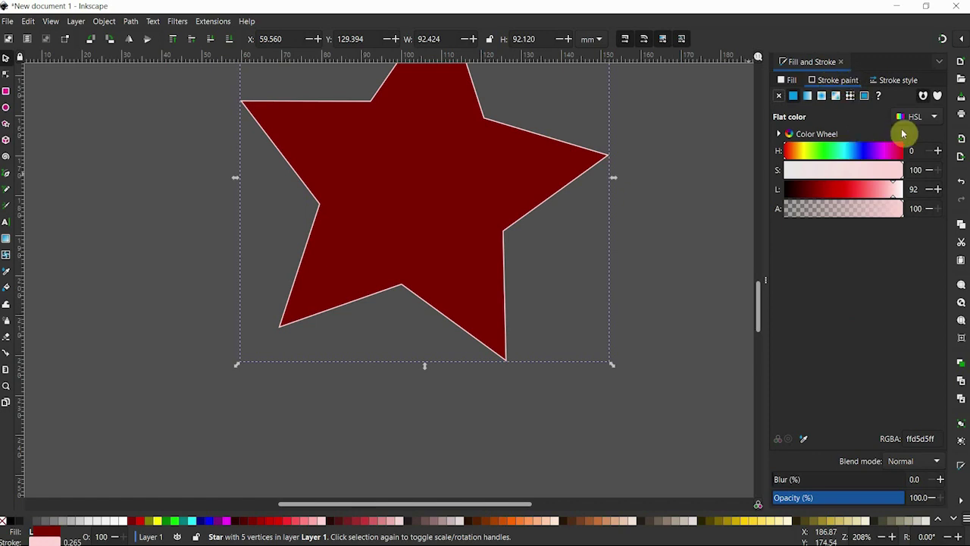
Recolour the star's outline from pale pink to a light lilac (bdafc6ff) using the colour wheel.
{"action": "left_click", "coordinate": [778, 134]}
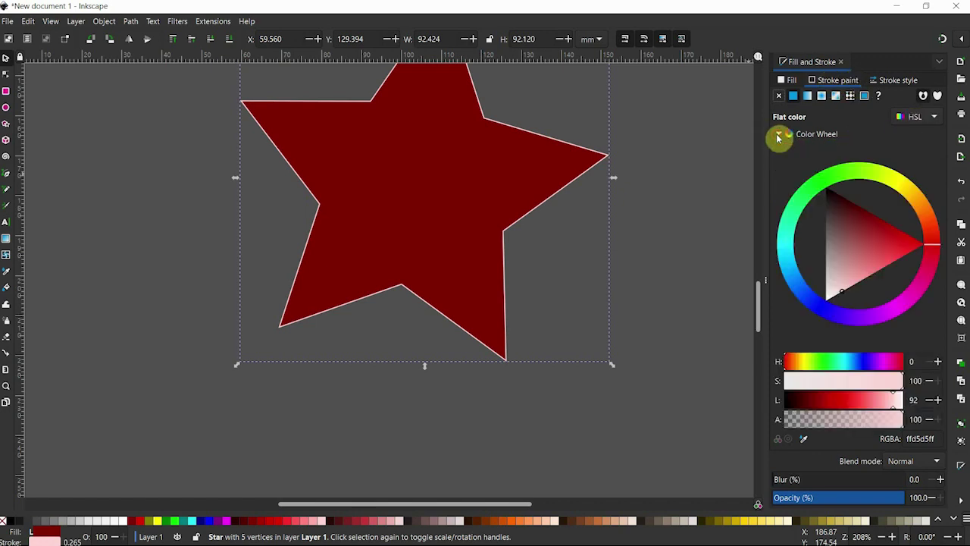
{"action": "mouse_move", "coordinate": [913, 204]}
{"action": "left_mouse_down"}
{"action": "mouse_move", "coordinate": [807, 184]}
{"action": "mouse_move", "coordinate": [783, 262]}
{"action": "left_mouse_up"}
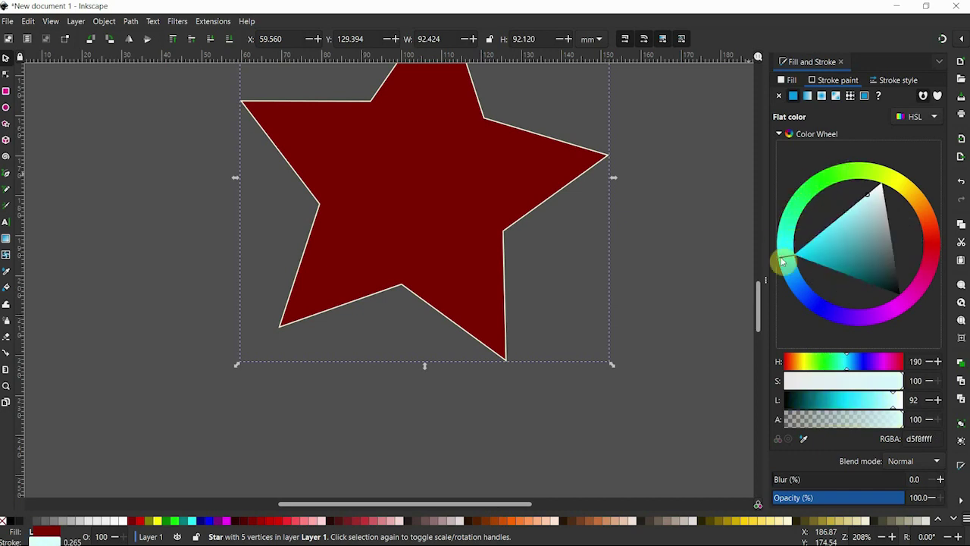
{"action": "left_click_drag", "start_coordinate": [839, 273], "coordinate": [898, 291]}
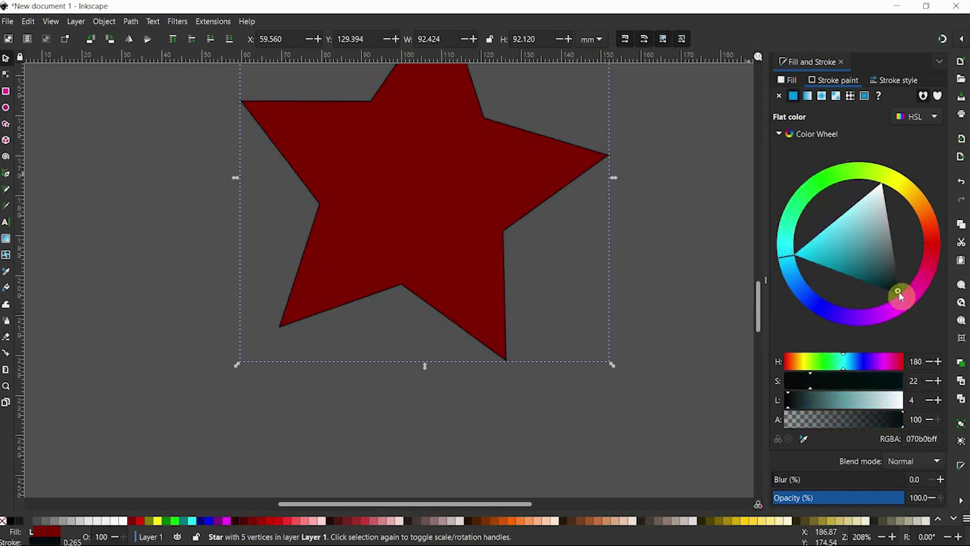
{"action": "left_click", "coordinate": [870, 319]}
{"action": "left_click_drag", "start_coordinate": [866, 307], "coordinate": [829, 222]}
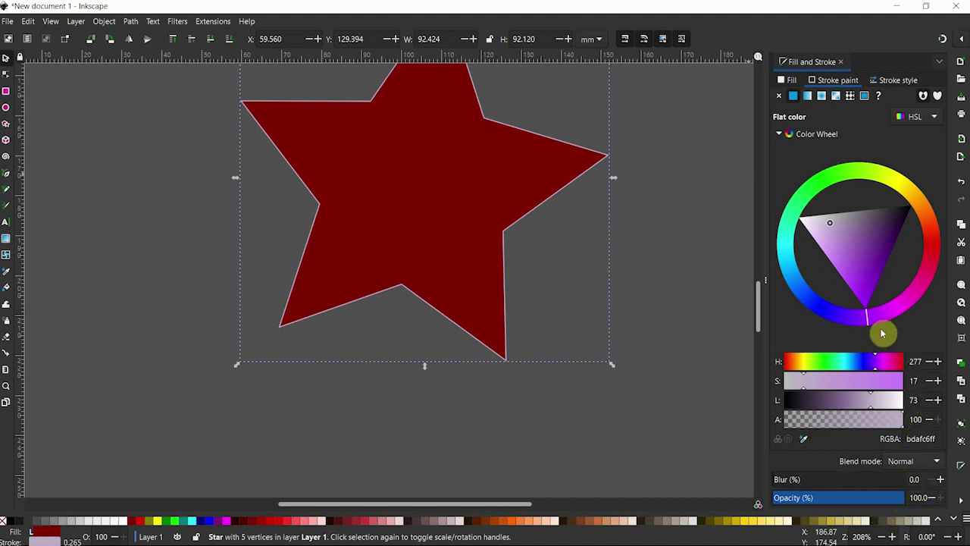
{"action": "left_click", "coordinate": [895, 79]}
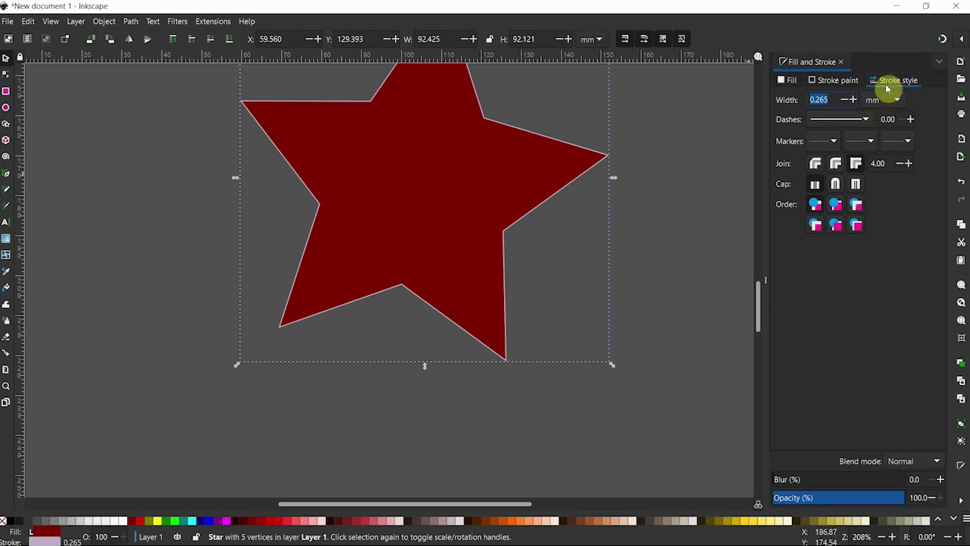
Raise the star's stroke width from 0.265 mm to 2.565 mm, keeping millimetres as the unit.
{"action": "left_click", "coordinate": [817, 101]}
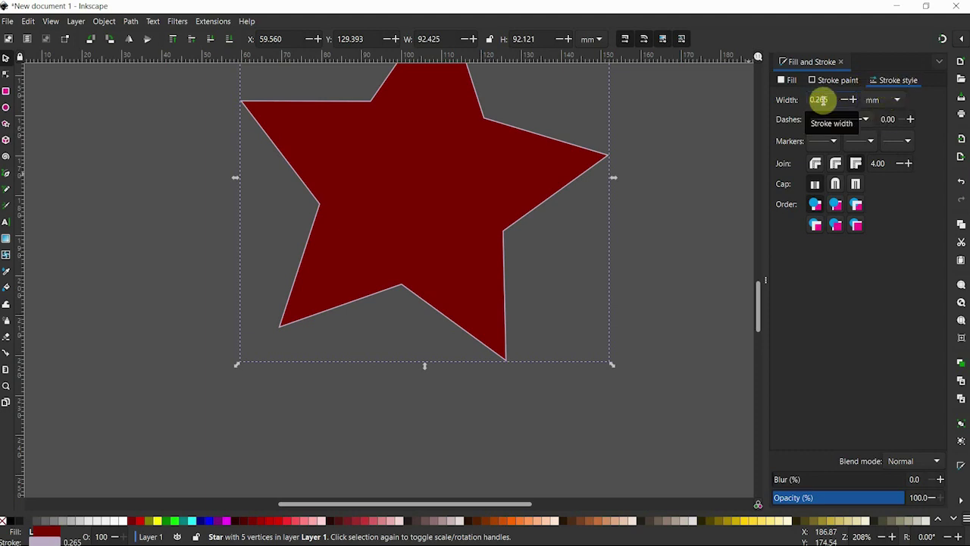
{"action": "key", "text": "Up"}
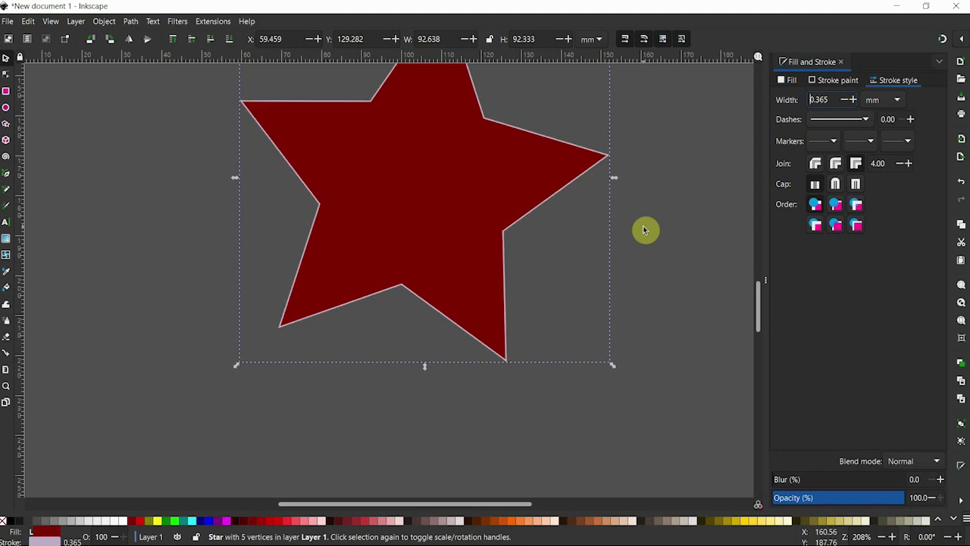
{"action": "key", "text": "Up"}
{"action": "key", "text": "Up"}
{"action": "key", "text": "Up"}
{"action": "key", "text": "Up"}
{"action": "key", "text": "Up"}
{"action": "key", "text": "Up"}
{"action": "key", "text": "Up"}
{"action": "key", "text": "Up"}
{"action": "key", "text": "Up"}
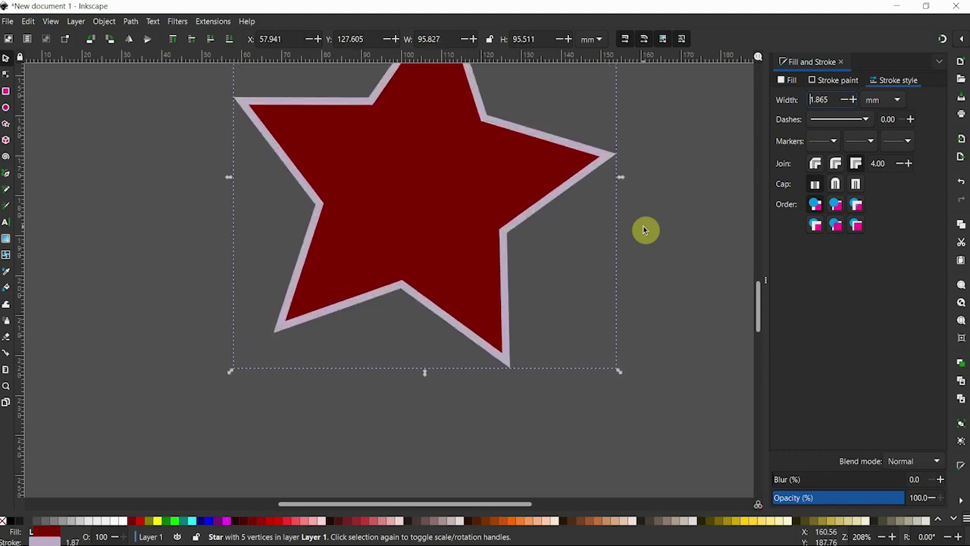
{"action": "key", "text": "Up"}
{"action": "key", "text": "Up"}
{"action": "key", "text": "Up"}
{"action": "key", "text": "Up"}
{"action": "key", "text": "Up"}
{"action": "key", "text": "Up"}
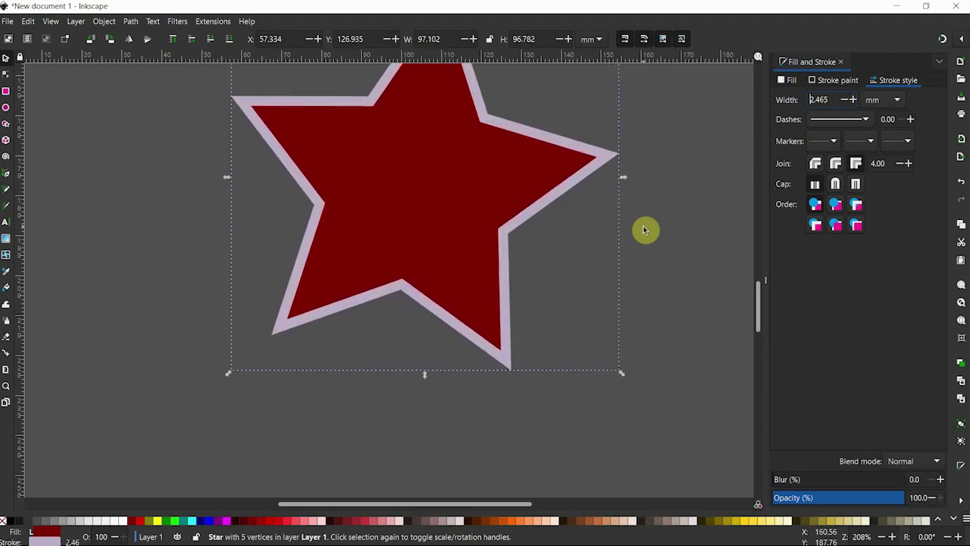
{"action": "key", "text": "Up"}
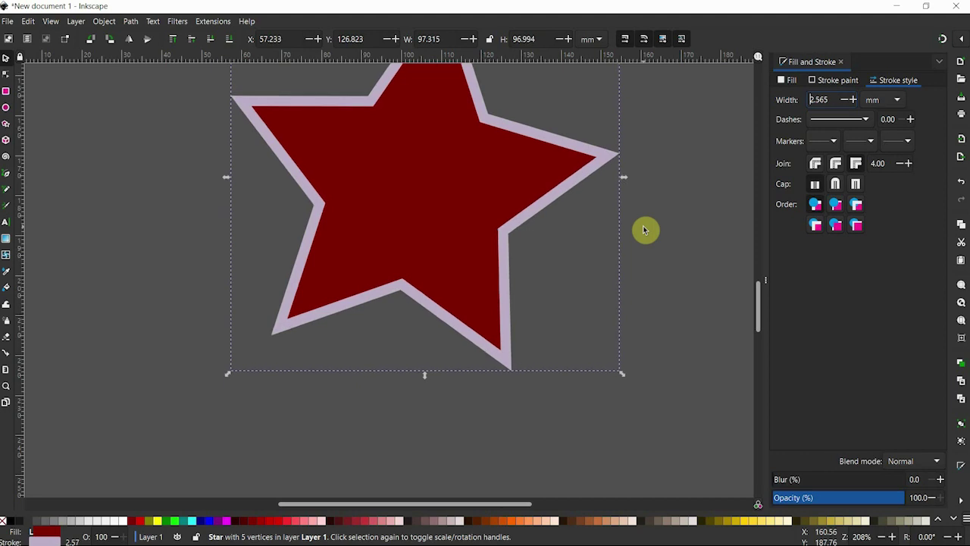
{"action": "left_click", "coordinate": [882, 98]}
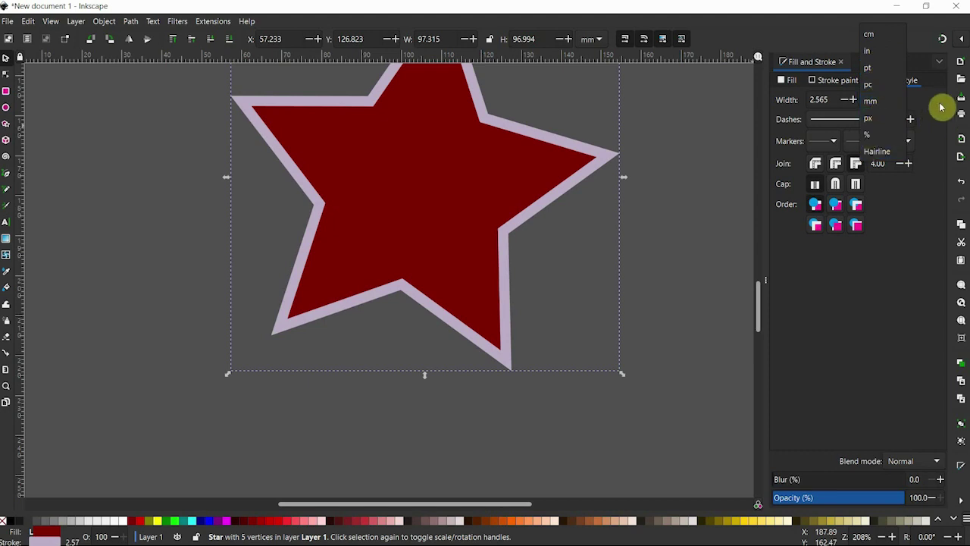
{"action": "left_click", "coordinate": [940, 106]}
{"action": "left_click", "coordinate": [866, 119]}
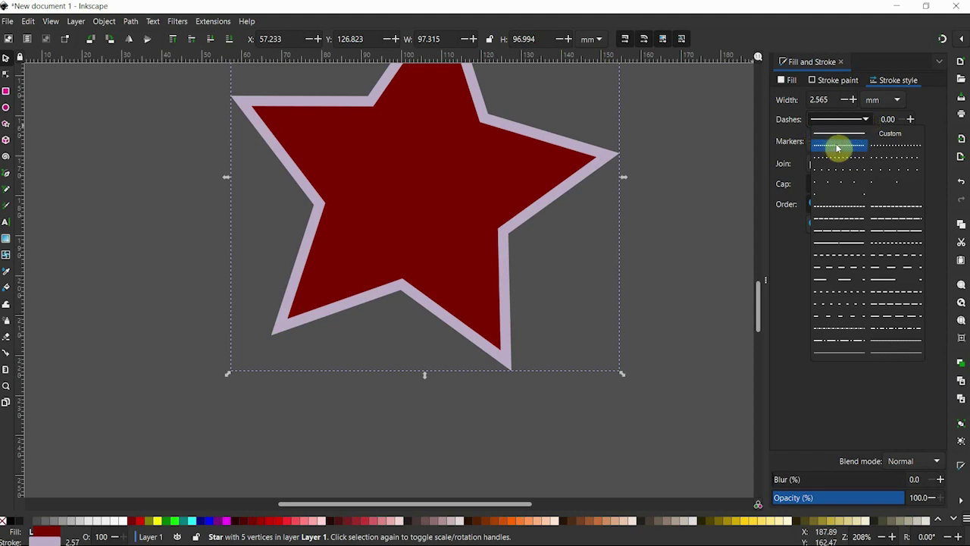
Try several dotted patterns, then apply the long-dash 4 1 pattern to the star's outline.
{"action": "left_click", "coordinate": [837, 147]}
{"action": "left_click", "coordinate": [841, 121]}
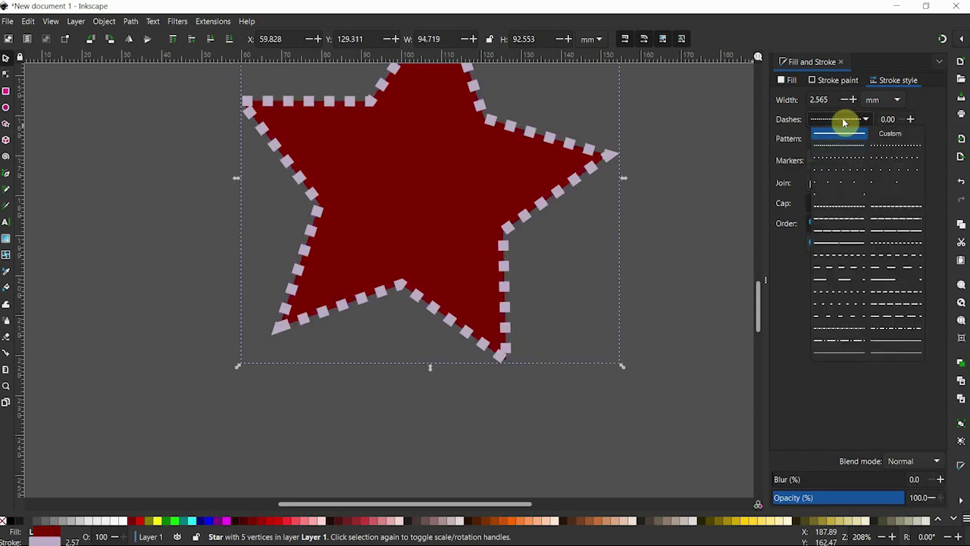
{"action": "left_click", "coordinate": [835, 157]}
{"action": "left_click", "coordinate": [840, 121]}
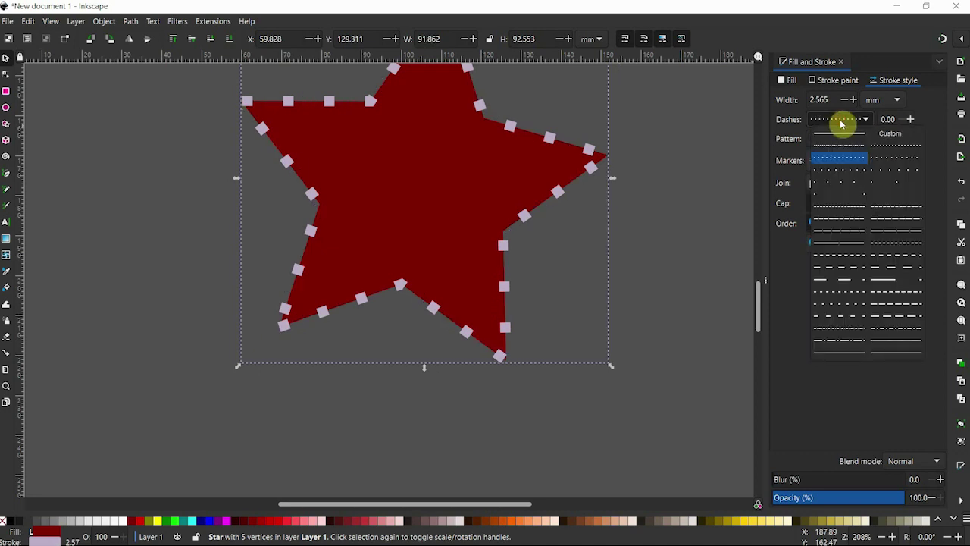
{"action": "left_click", "coordinate": [839, 193]}
{"action": "left_click", "coordinate": [845, 121]}
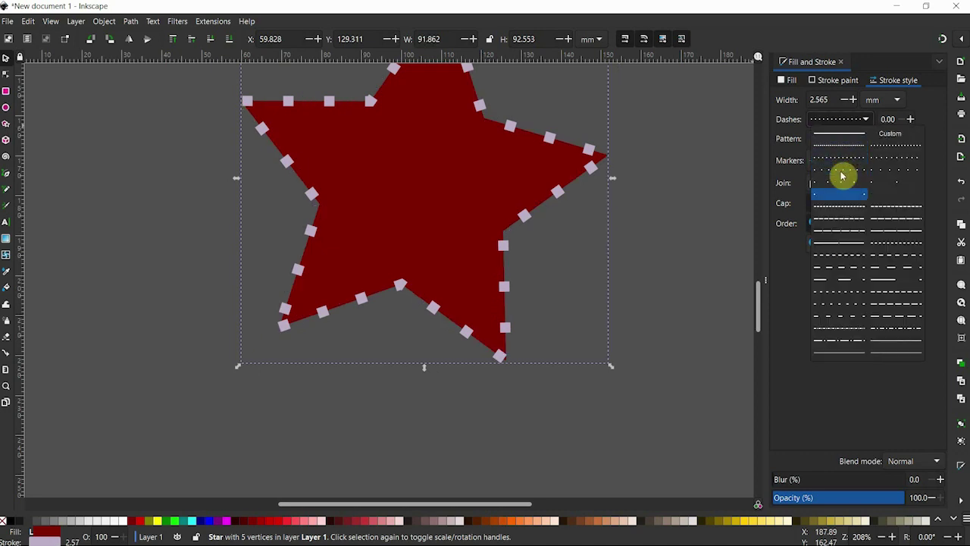
{"action": "left_click", "coordinate": [843, 220]}
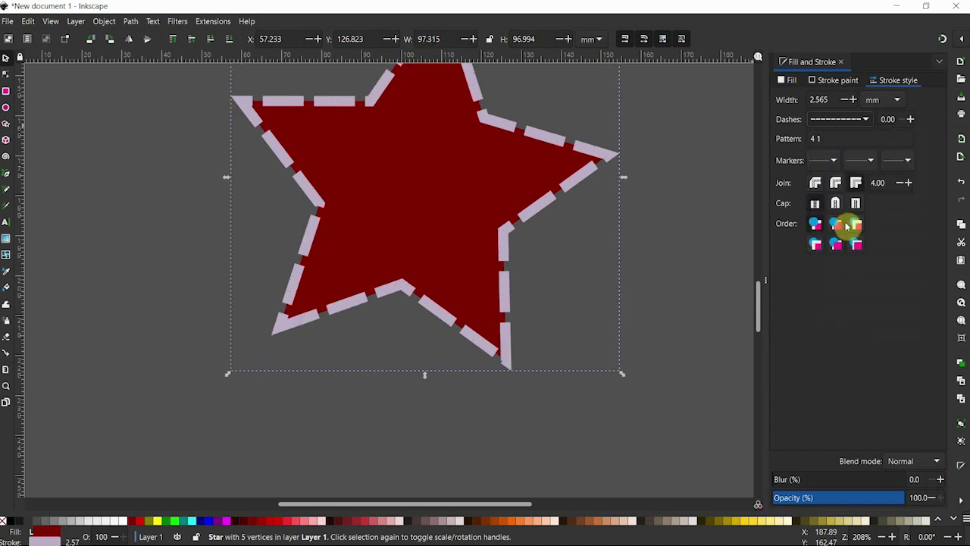
Shift the dash offset up, then return it to 0.00, keeping the 4 1 dash.
{"action": "left_click", "coordinate": [910, 121]}
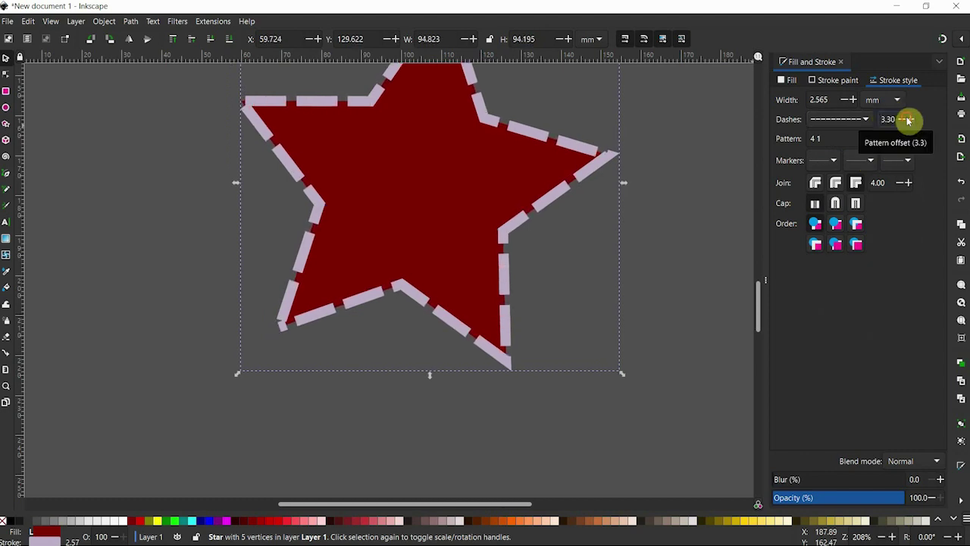
{"action": "left_click", "coordinate": [908, 121]}
{"action": "left_click", "coordinate": [903, 120]}
{"action": "left_click", "coordinate": [903, 121]}
{"action": "left_click", "coordinate": [903, 121]}
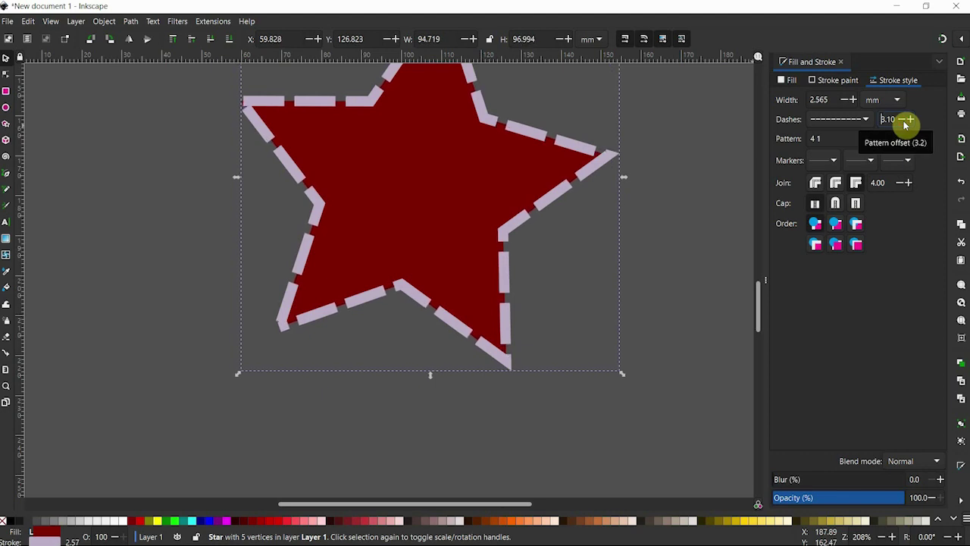
{"action": "left_click", "coordinate": [904, 121]}
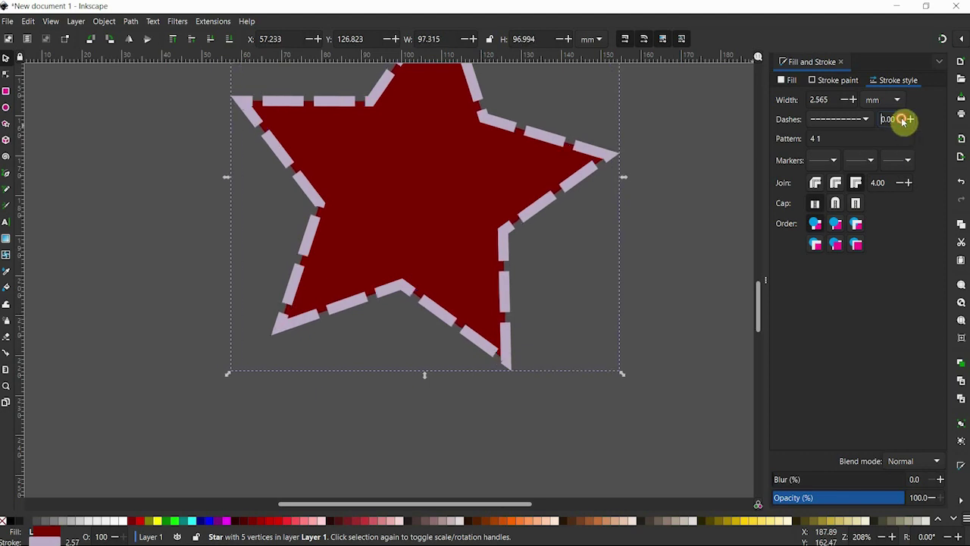
{"action": "left_click", "coordinate": [848, 121]}
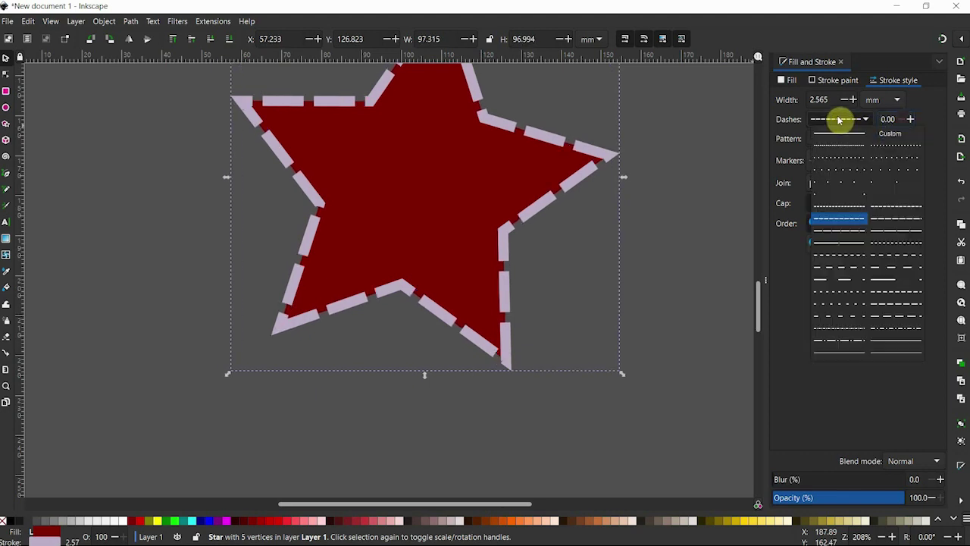
{"action": "left_click", "coordinate": [836, 141]}
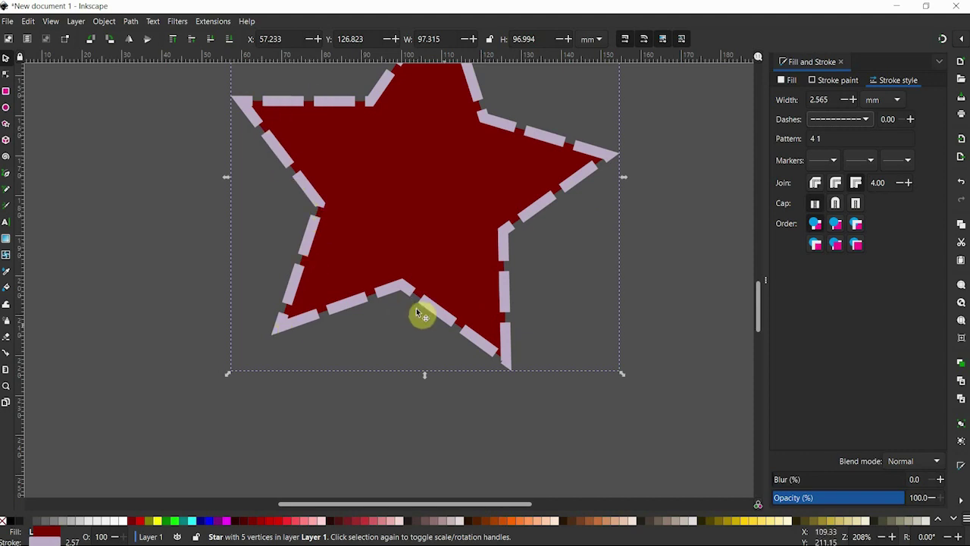
Try dash patterns 1 4, 1 1, 2 2 and 2 1, then return the outline to a solid line.
{"action": "triple_click", "coordinate": [815, 139]}
{"action": "type", "text": "1 4"}
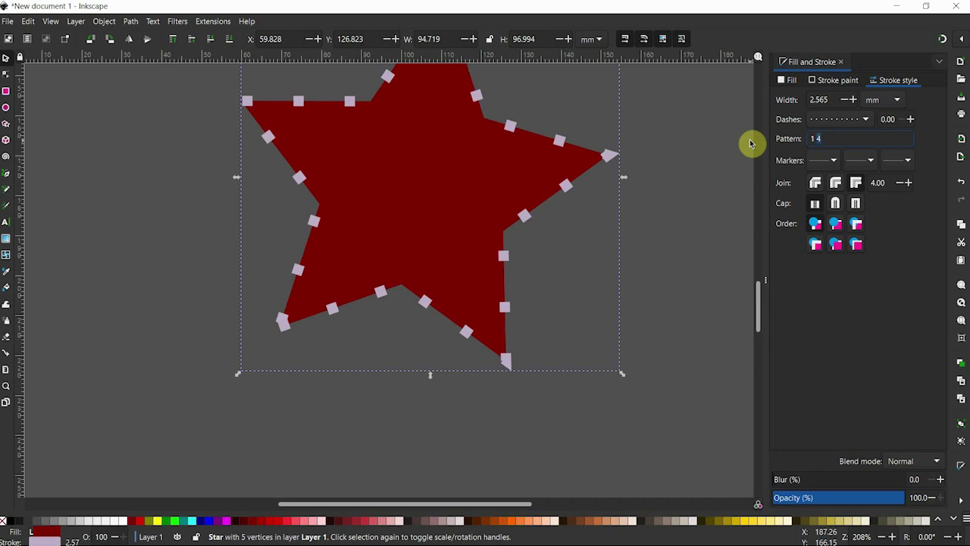
{"action": "key", "text": "BackSpace"}
{"action": "type", "text": "1"}
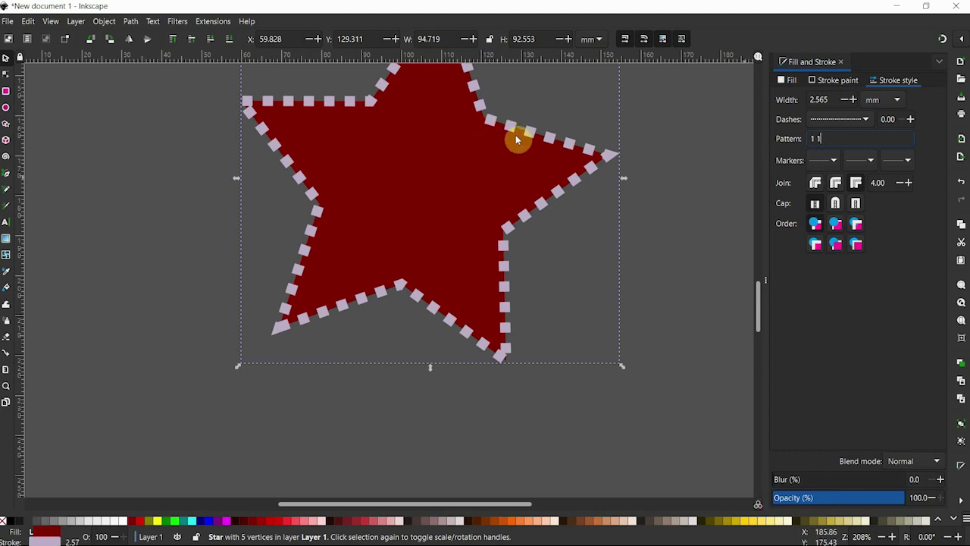
{"action": "key", "text": "BackSpace"}
{"action": "type", "text": "2 "}
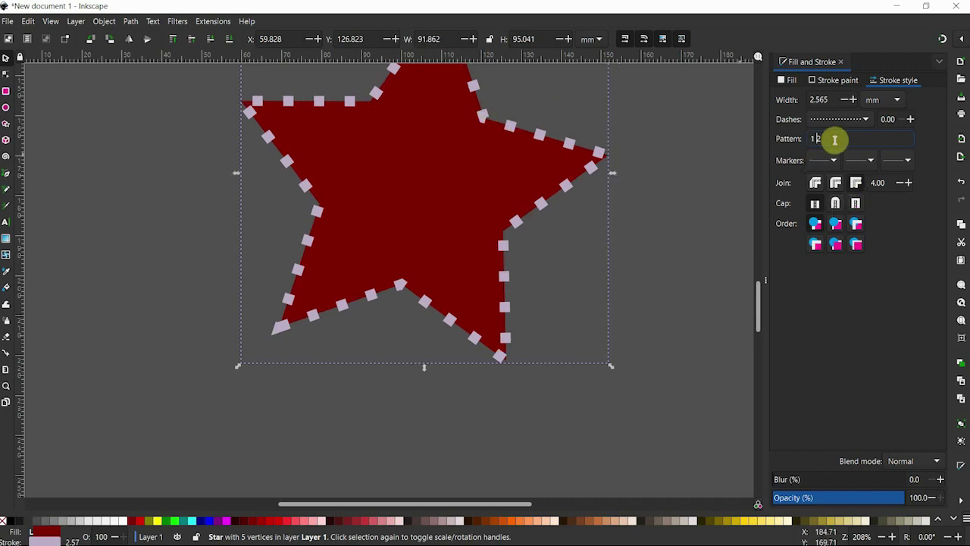
{"action": "type", "text": "2"}
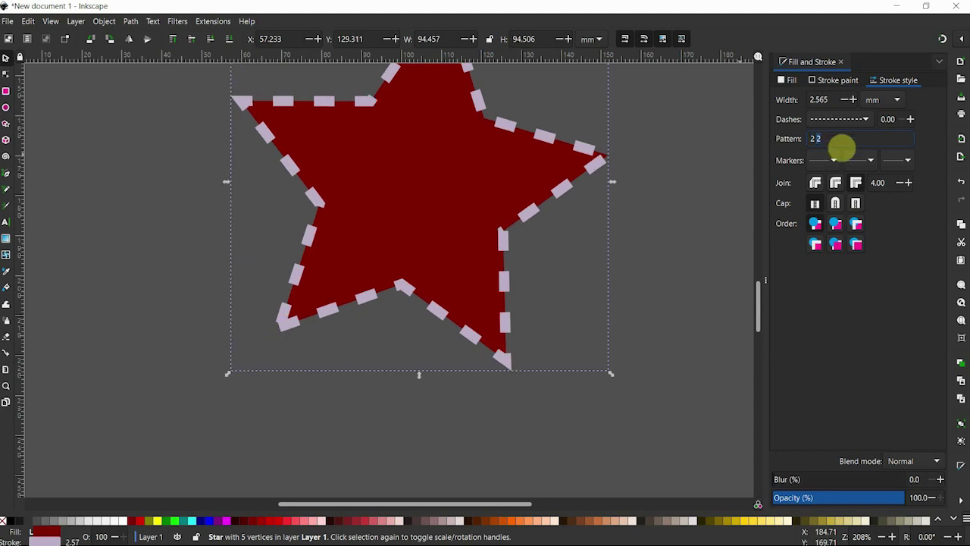
{"action": "key", "text": "BackSpace"}
{"action": "type", "text": "1"}
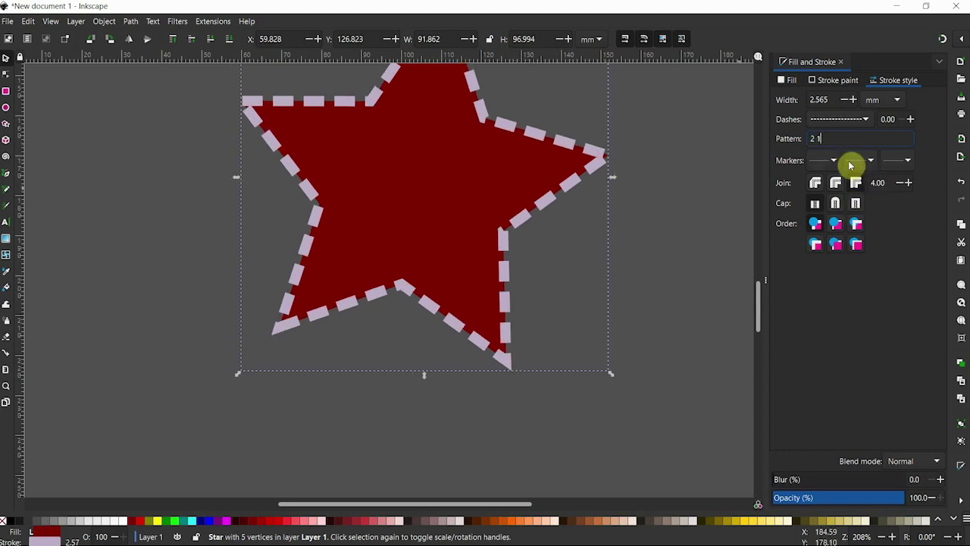
{"action": "left_click", "coordinate": [839, 119]}
{"action": "left_click", "coordinate": [839, 130]}
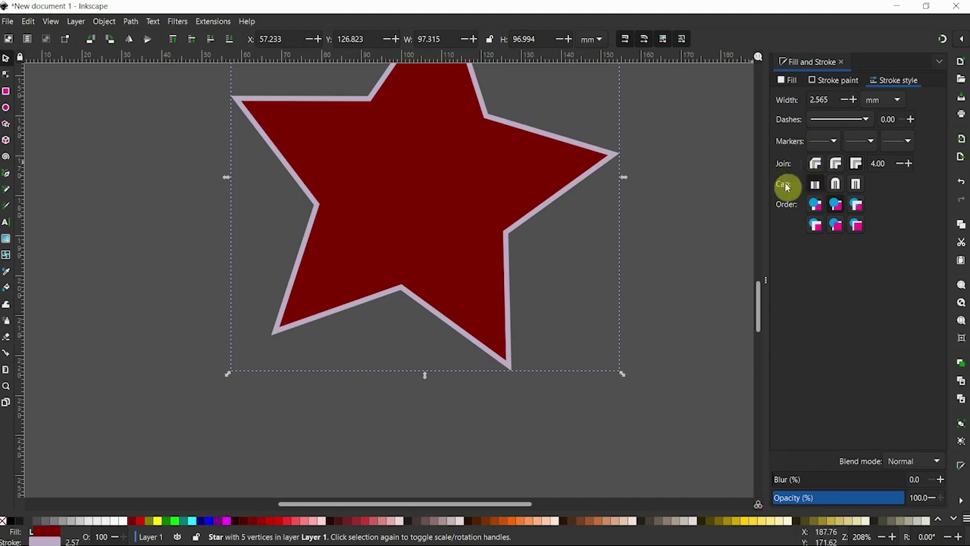
Give the star's stroke butt caps and, after trying miter and round joins, a bevel join.
{"action": "left_click", "coordinate": [815, 183]}
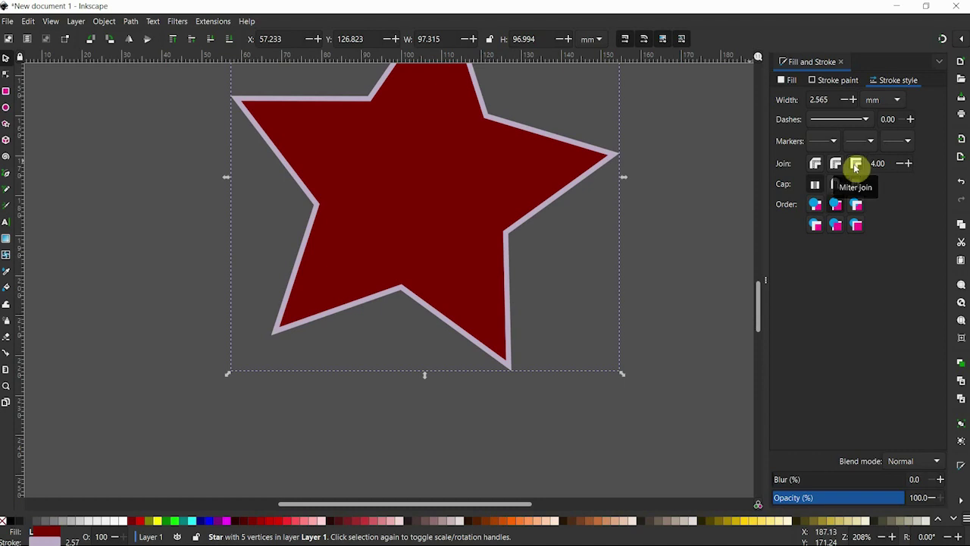
{"action": "left_click", "coordinate": [855, 165]}
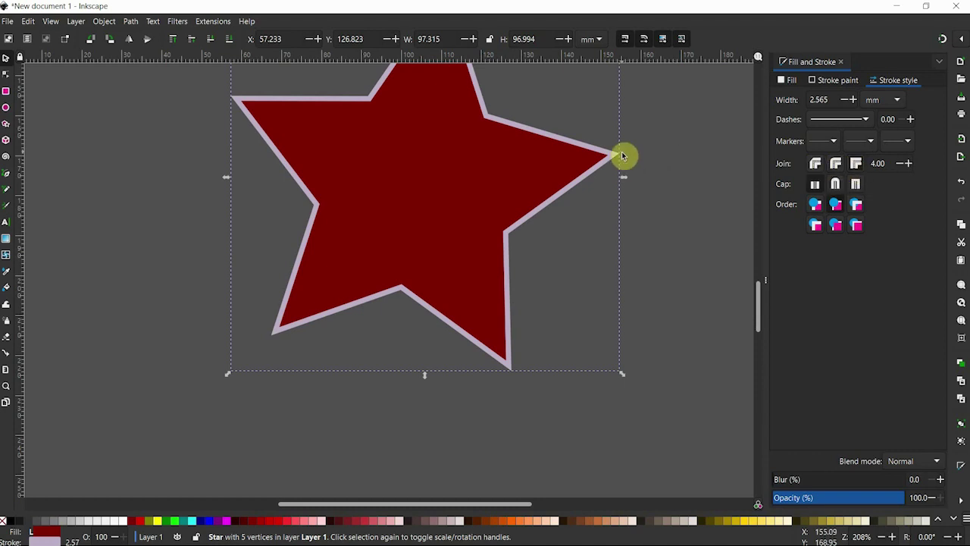
{"action": "left_click", "coordinate": [834, 163]}
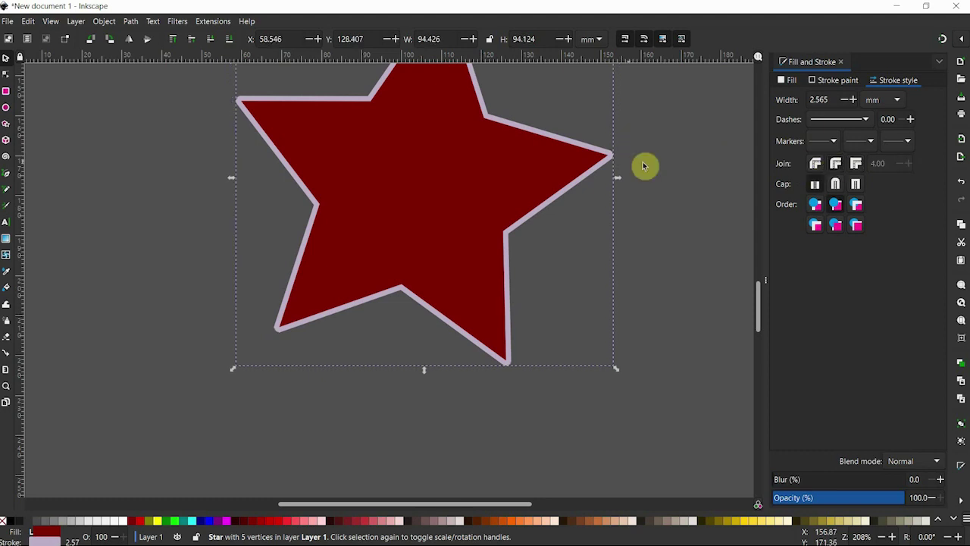
{"action": "key", "text": "plus"}
{"action": "key", "text": "plus"}
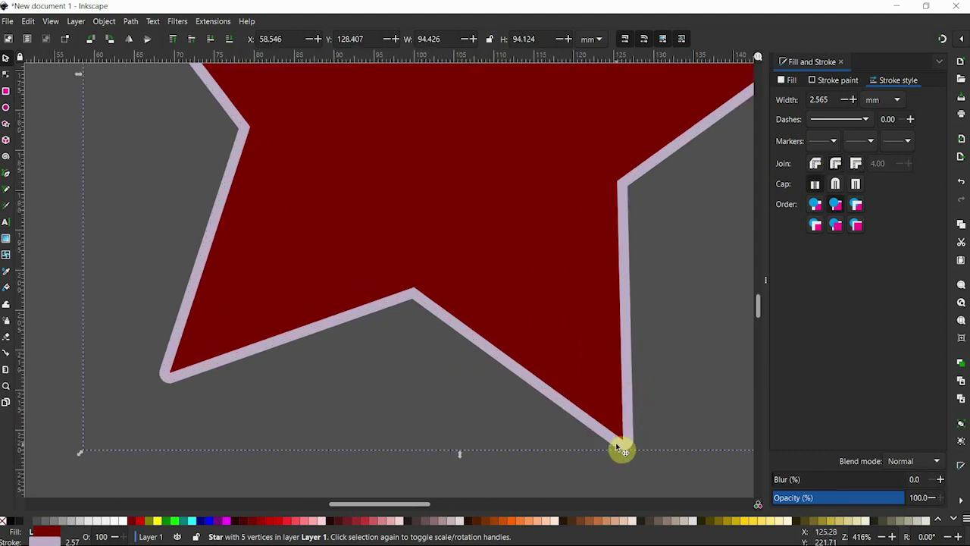
{"action": "left_click", "coordinate": [816, 163]}
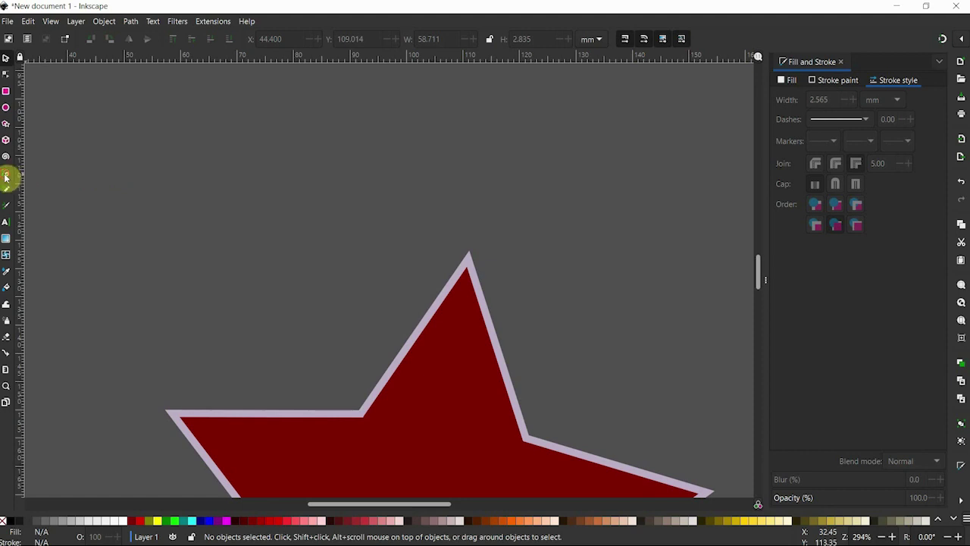
Draw a horizontal straight line above the star with the Pen tool and move it slightly lower.
{"action": "left_click", "coordinate": [6, 175]}
{"action": "left_click", "coordinate": [116, 136]}
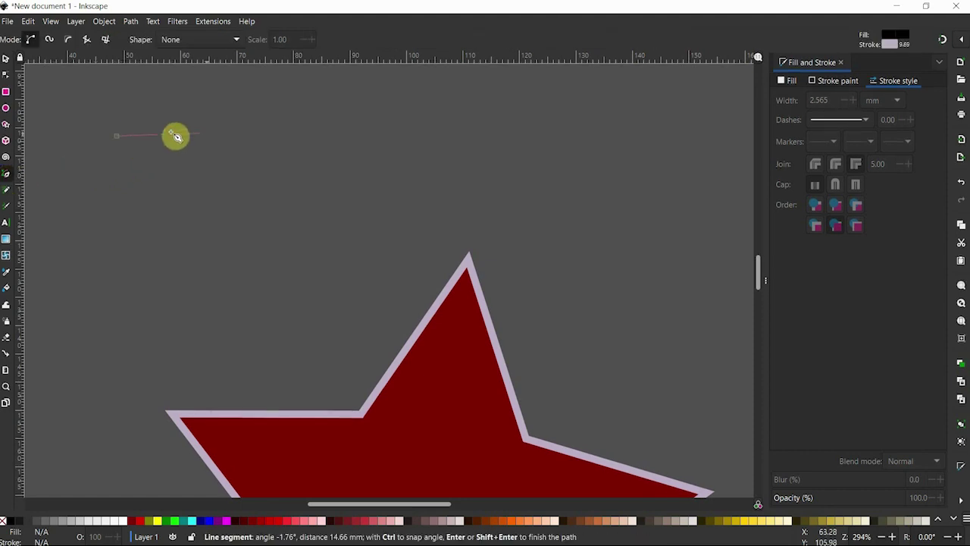
{"action": "left_click", "coordinate": [469, 138]}
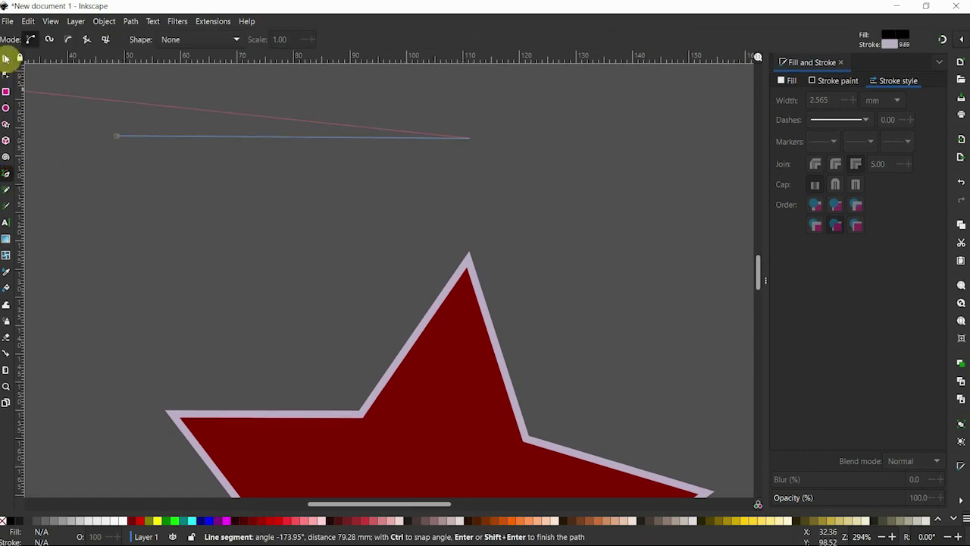
{"action": "left_click", "coordinate": [6, 58]}
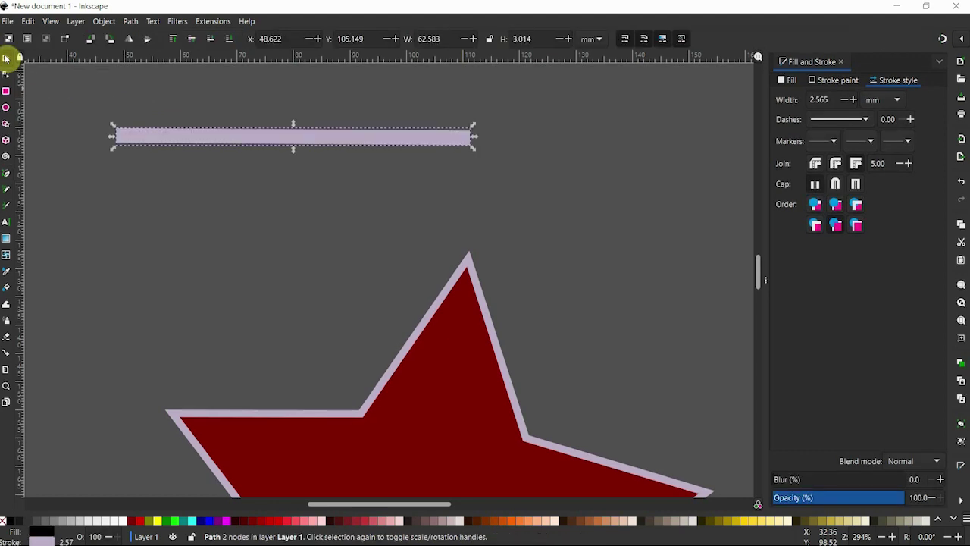
{"action": "left_click_drag", "start_coordinate": [262, 141], "coordinate": [257, 190]}
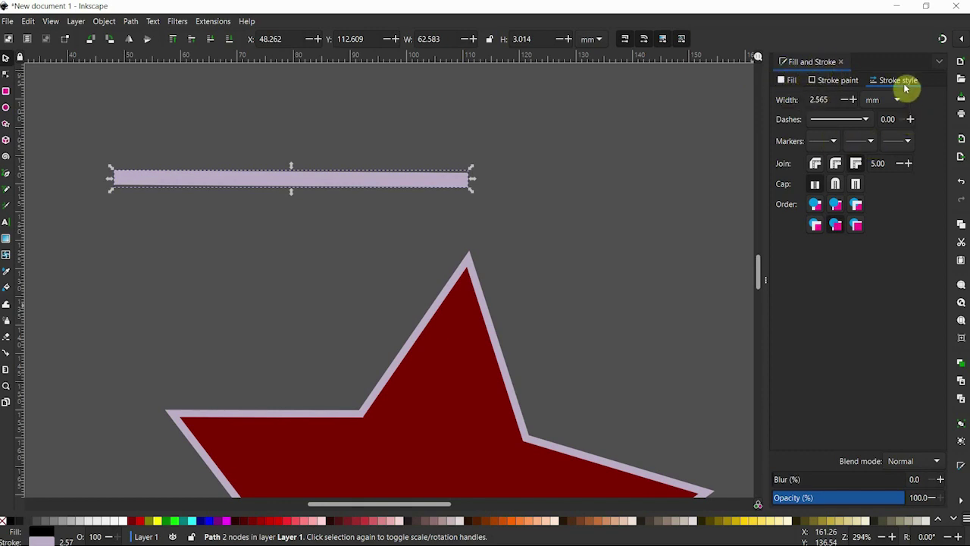
Thicken the new line's stroke width by three increments.
{"action": "left_click", "coordinate": [853, 99]}
{"action": "left_click", "coordinate": [853, 99]}
{"action": "left_click", "coordinate": [853, 99]}
Widen the line's stroke to 4.165 mm.
{"action": "left_click", "coordinate": [853, 99]}
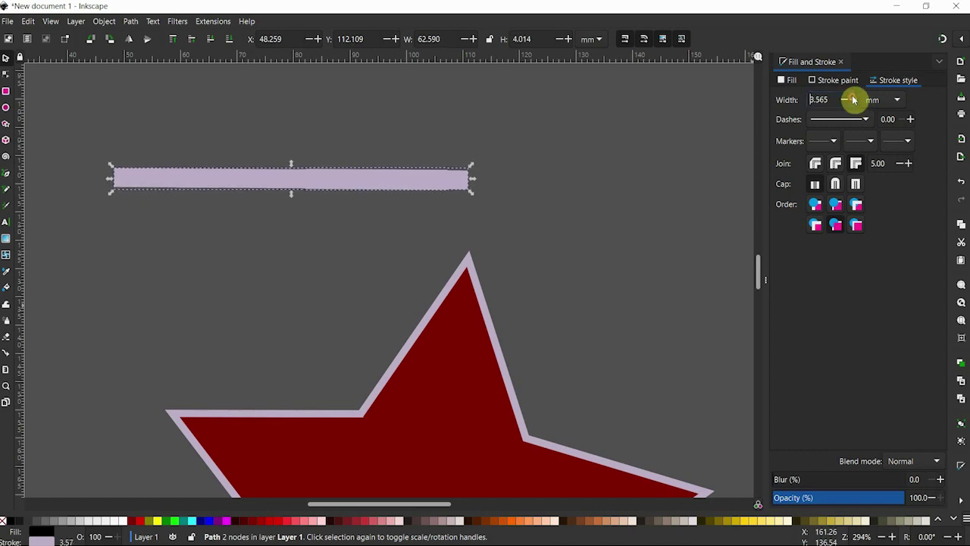
{"action": "left_click", "coordinate": [853, 99]}
{"action": "left_click", "coordinate": [853, 99]}
{"action": "left_click", "coordinate": [853, 99]}
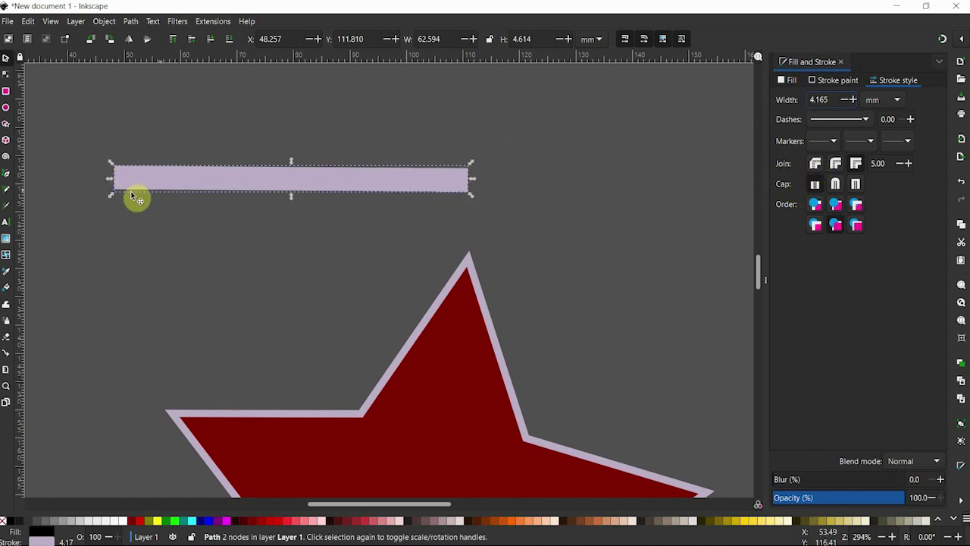
Compare round, butt and square caps on the line, ending with flat butt ends.
{"action": "left_click", "coordinate": [835, 184]}
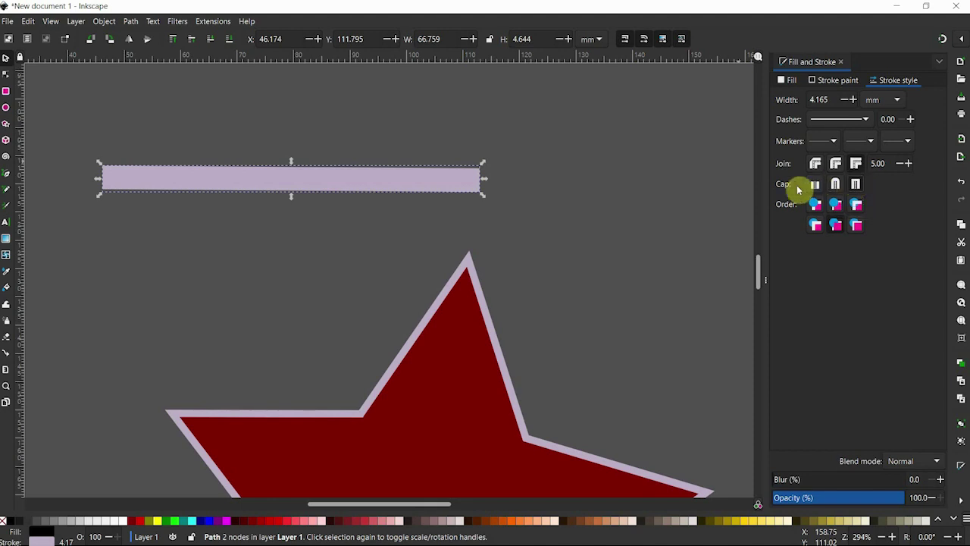
{"action": "left_click", "coordinate": [815, 184]}
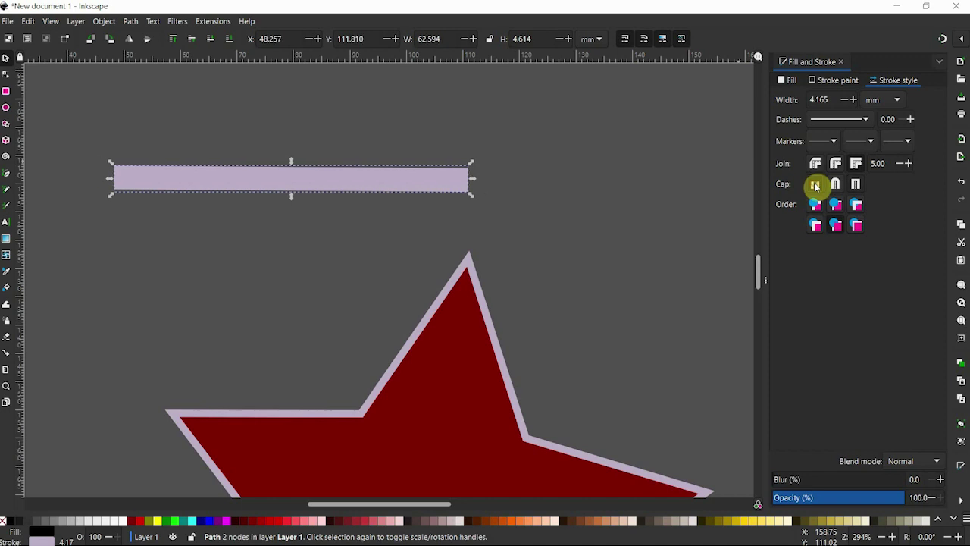
{"action": "left_click", "coordinate": [856, 185]}
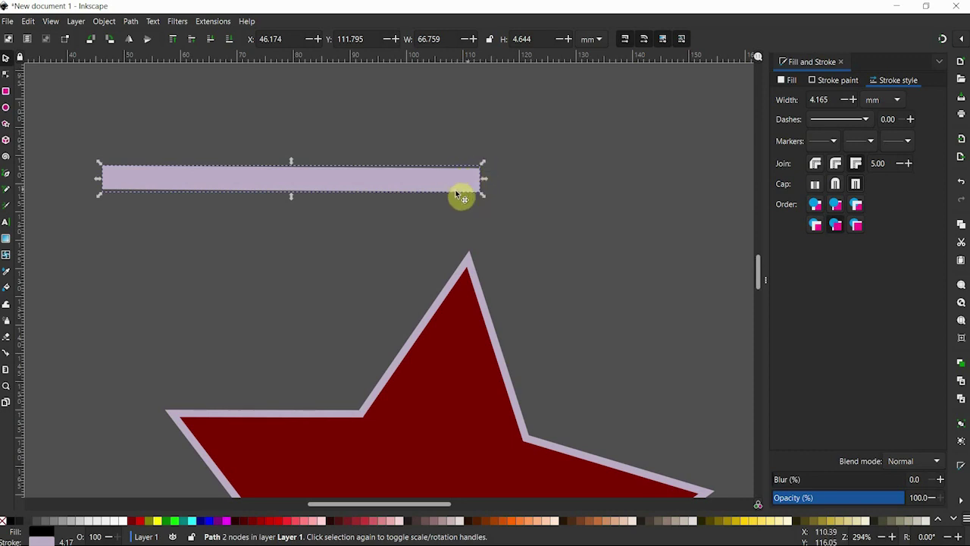
{"action": "left_click", "coordinate": [815, 187]}
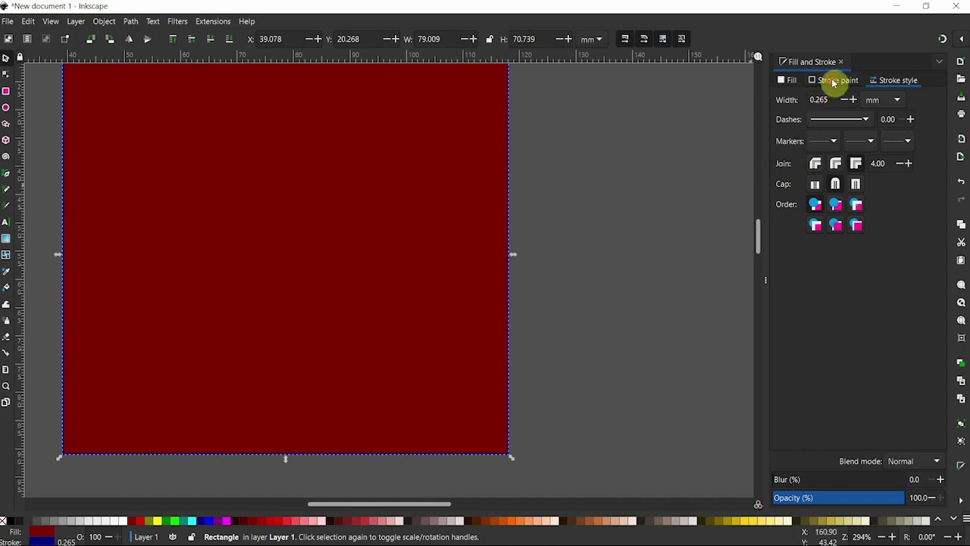
Thicken the dark red square's border by two width increments.
{"action": "left_click", "coordinate": [833, 82]}
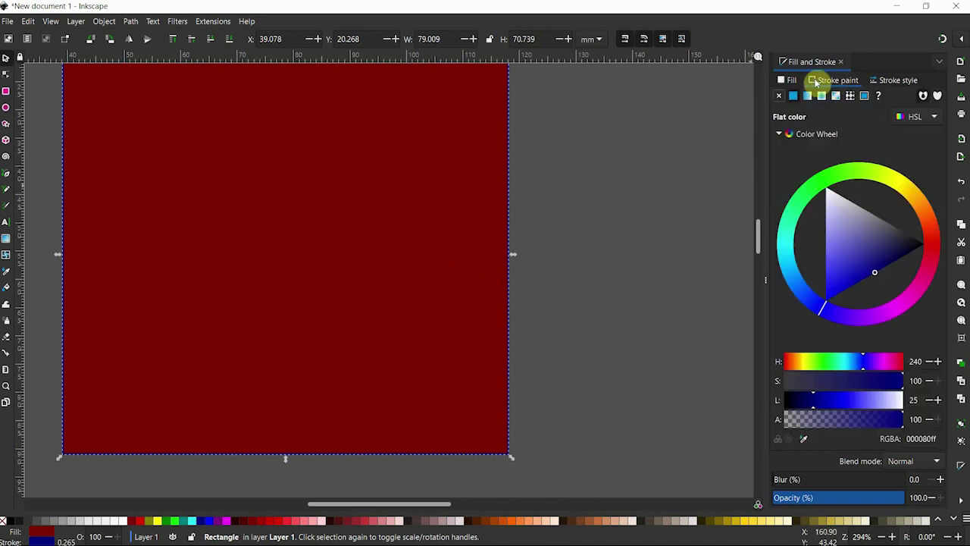
{"action": "left_click", "coordinate": [884, 82]}
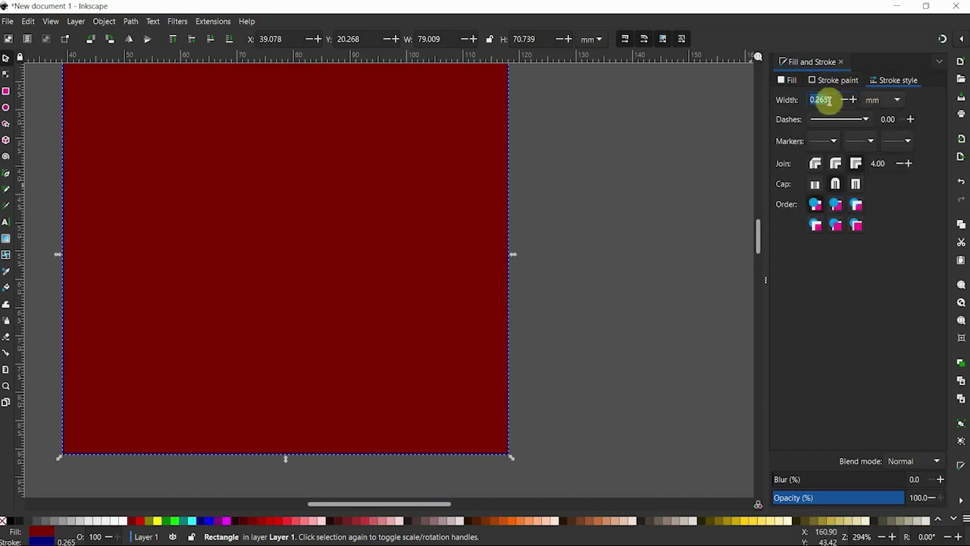
{"action": "left_click", "coordinate": [854, 100]}
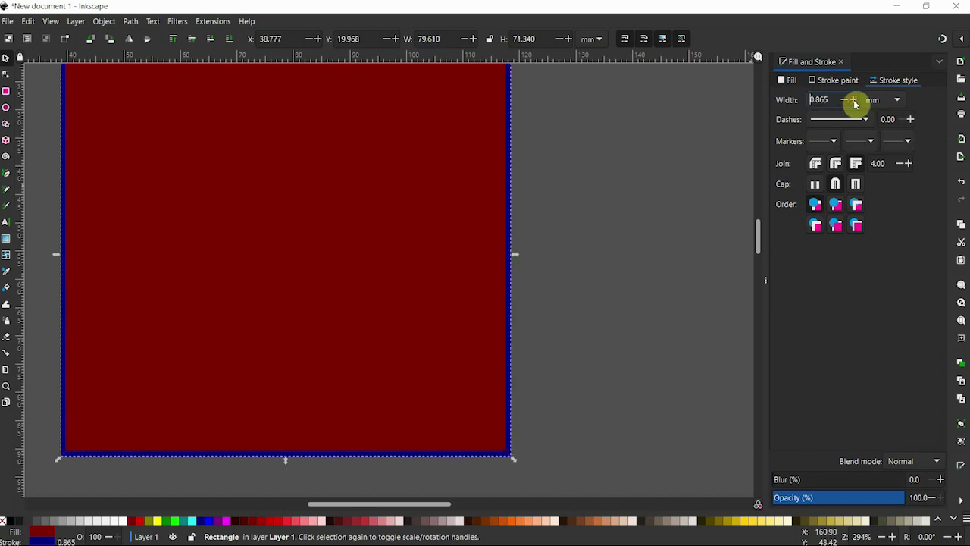
{"action": "left_click", "coordinate": [854, 100]}
Apply a linear gradient to the square's border and stretch its fade.
{"action": "left_click", "coordinate": [833, 80]}
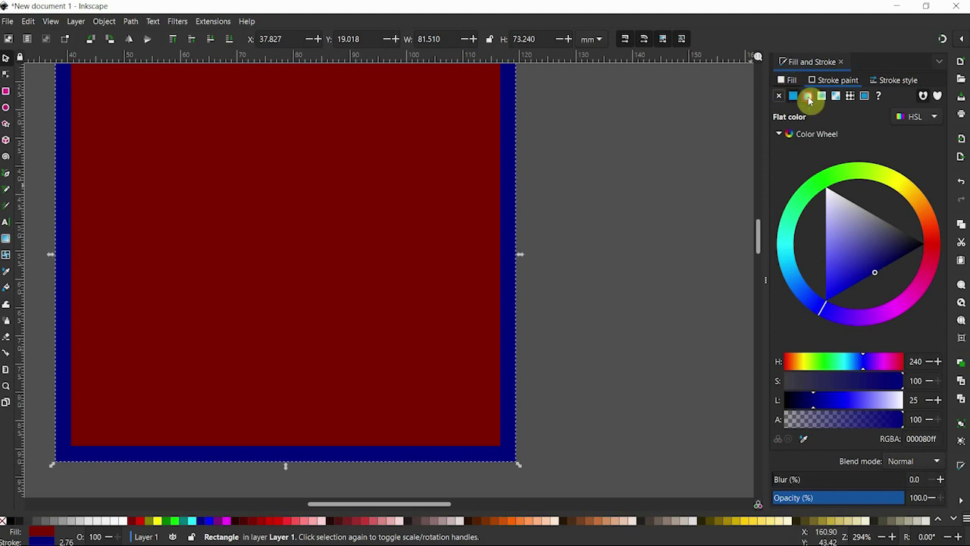
{"action": "left_click", "coordinate": [807, 96]}
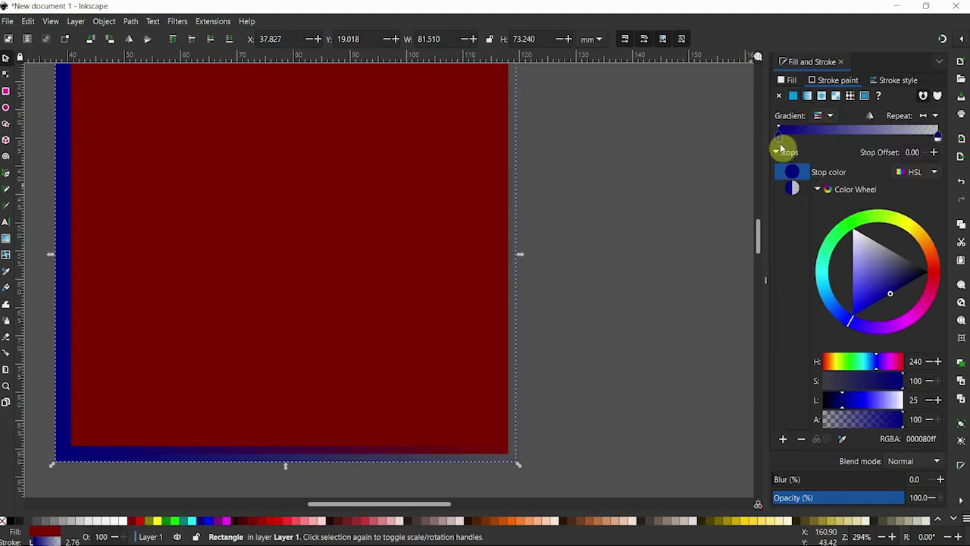
{"action": "left_click_drag", "start_coordinate": [937, 142], "coordinate": [831, 152]}
{"action": "left_click", "coordinate": [825, 138]}
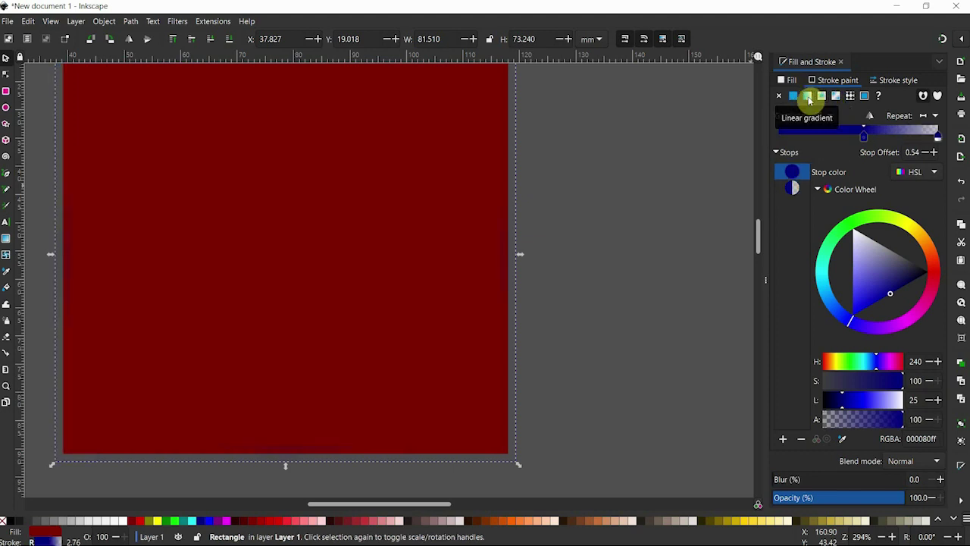
Switch the border to a stripe pattern, trying Stripes 1:5 and then Stripes 1:16.
{"action": "left_click", "coordinate": [851, 103]}
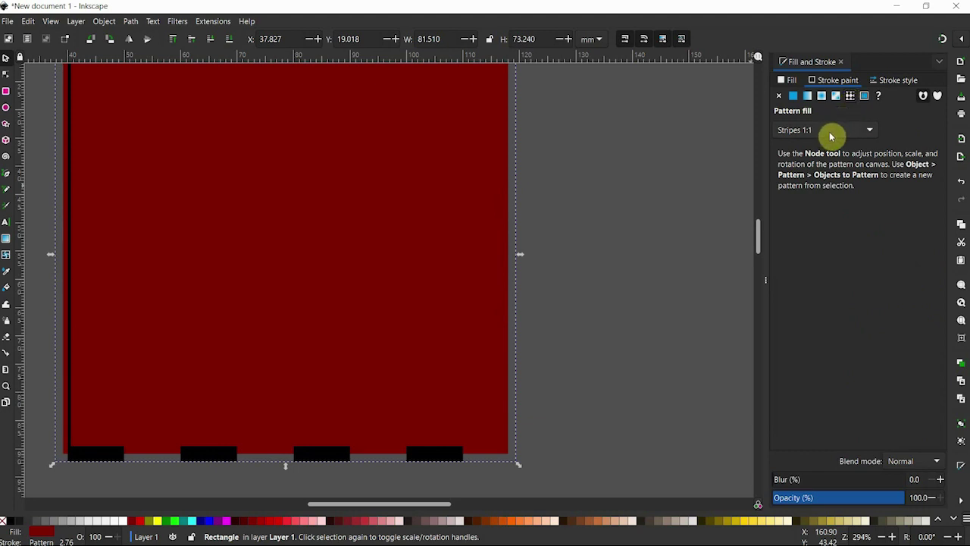
{"action": "left_click", "coordinate": [800, 132]}
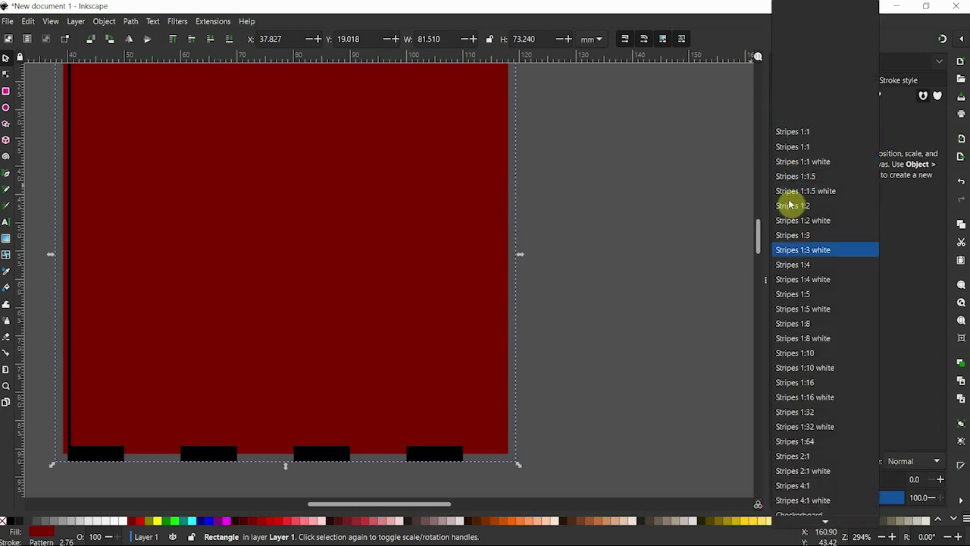
{"action": "left_click", "coordinate": [788, 308]}
{"action": "left_click", "coordinate": [833, 136]}
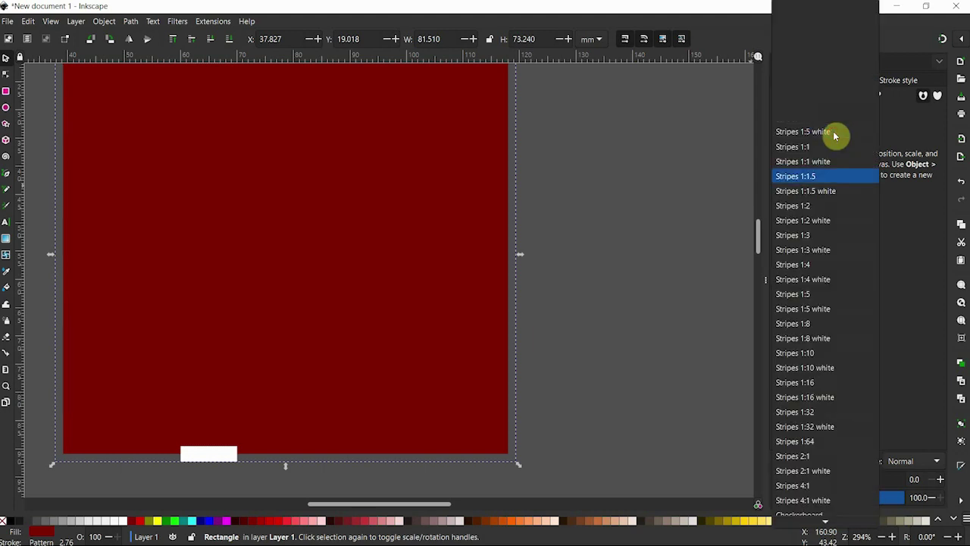
{"action": "left_click", "coordinate": [803, 382]}
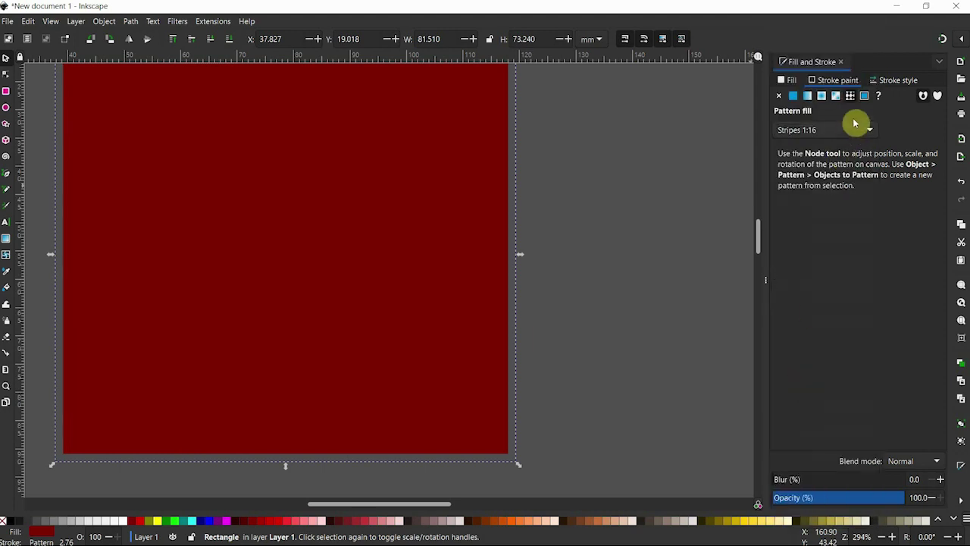
Set the square's border back to a flat muted greyish-blue colour (505071ff) and zoom out.
{"action": "left_click", "coordinate": [793, 95]}
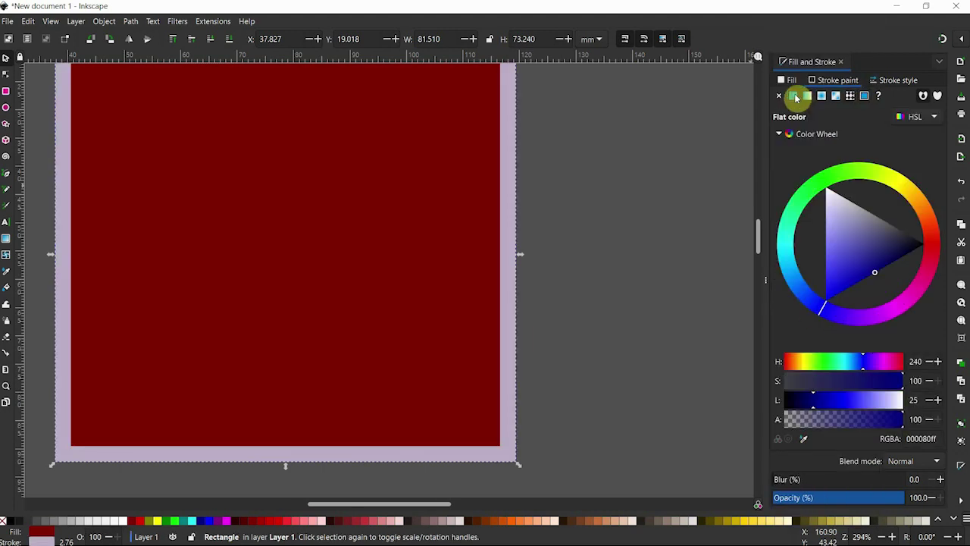
{"action": "left_click", "coordinate": [872, 237]}
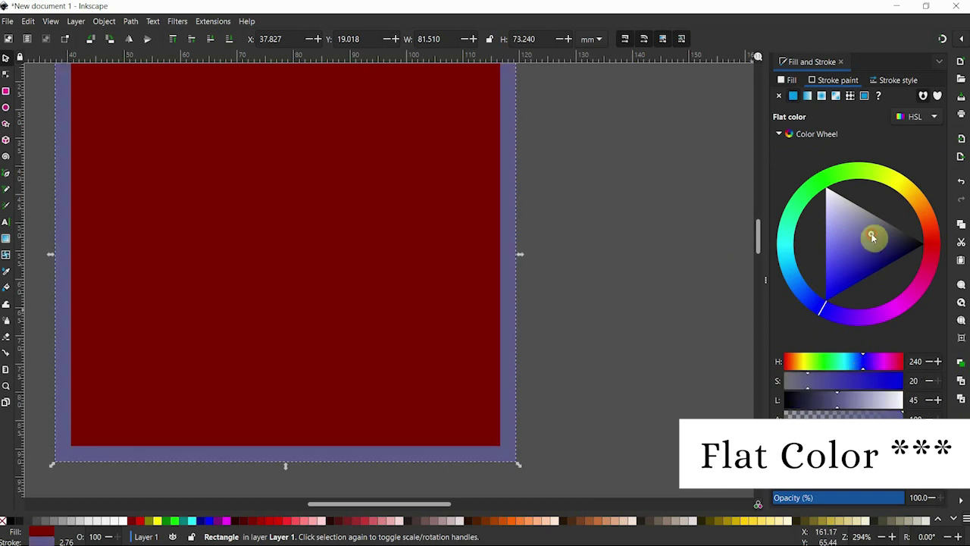
{"action": "left_click_drag", "start_coordinate": [872, 237], "coordinate": [884, 220]}
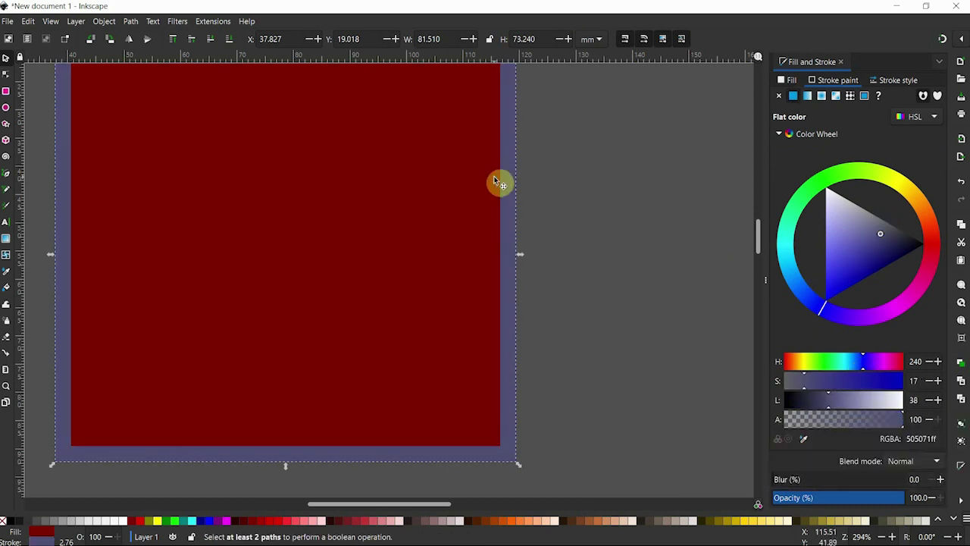
{"action": "key", "text": "minus"}
{"action": "key", "text": "minus"}
{"action": "key", "text": "minus"}
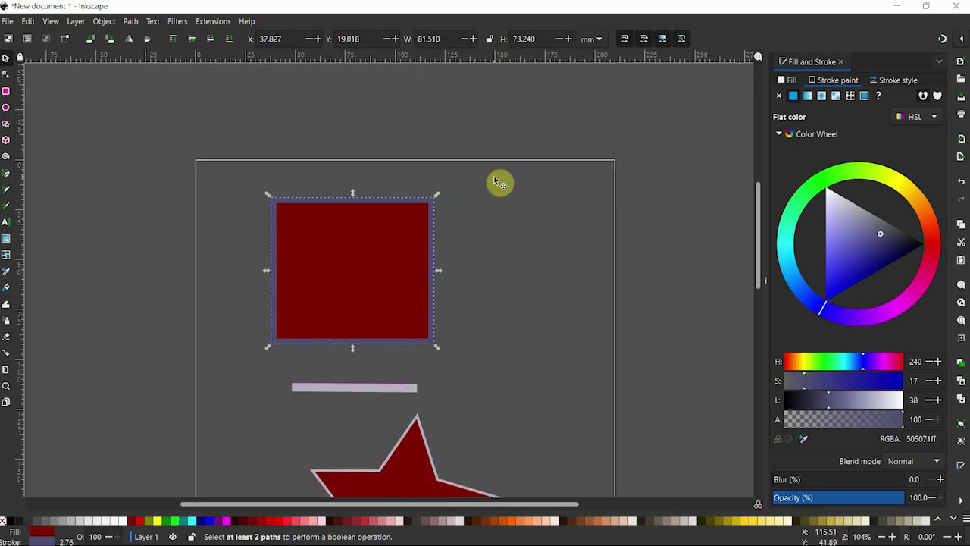
Draw an ellipse to the right of the square and give it a green fill.
{"action": "scroll", "coordinate": [494, 179], "scroll_direction": "down", "scroll_amount": 1}
{"action": "key", "text": "e"}
{"action": "left_click_drag", "start_coordinate": [528, 180], "coordinate": [663, 326]}
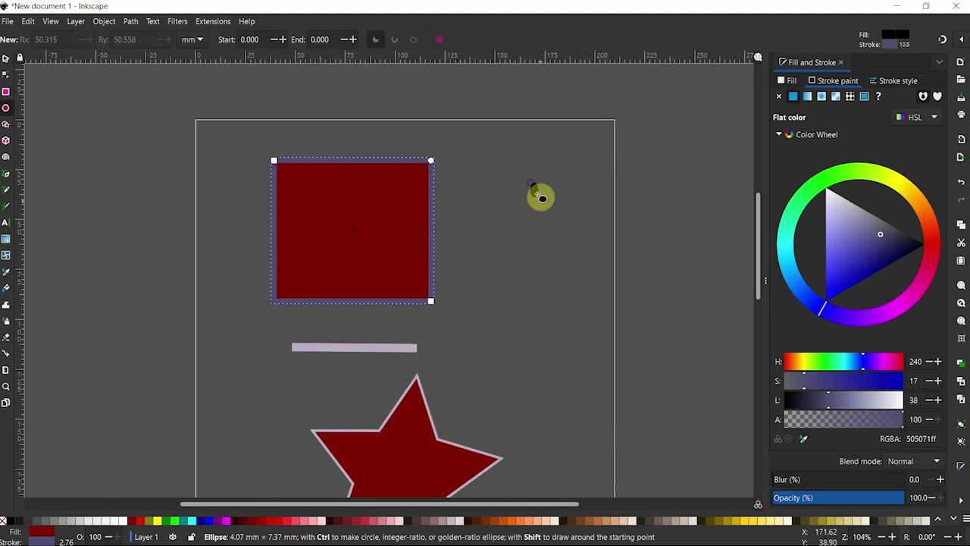
{"action": "left_click", "coordinate": [785, 81]}
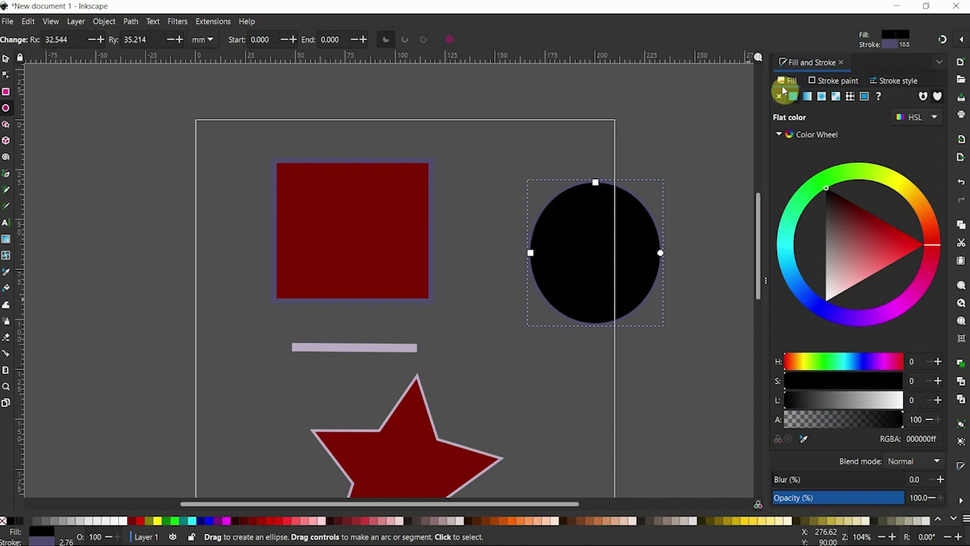
{"action": "left_click", "coordinate": [861, 245]}
{"action": "left_click_drag", "start_coordinate": [861, 245], "coordinate": [872, 232]}
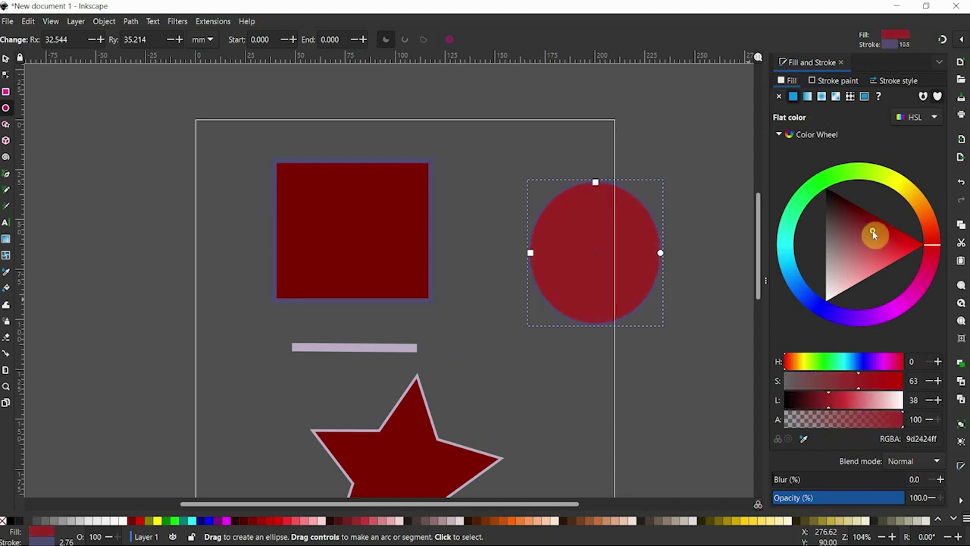
{"action": "left_click", "coordinate": [853, 173]}
Give the green circle a blue outline (2f2fb8ff) and deselect it.
{"action": "left_click", "coordinate": [845, 81]}
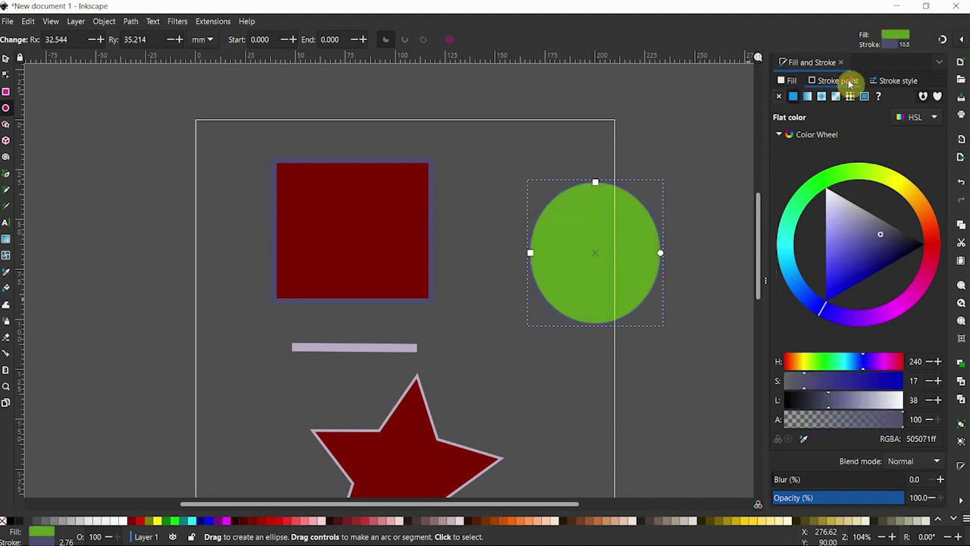
{"action": "left_click", "coordinate": [852, 263]}
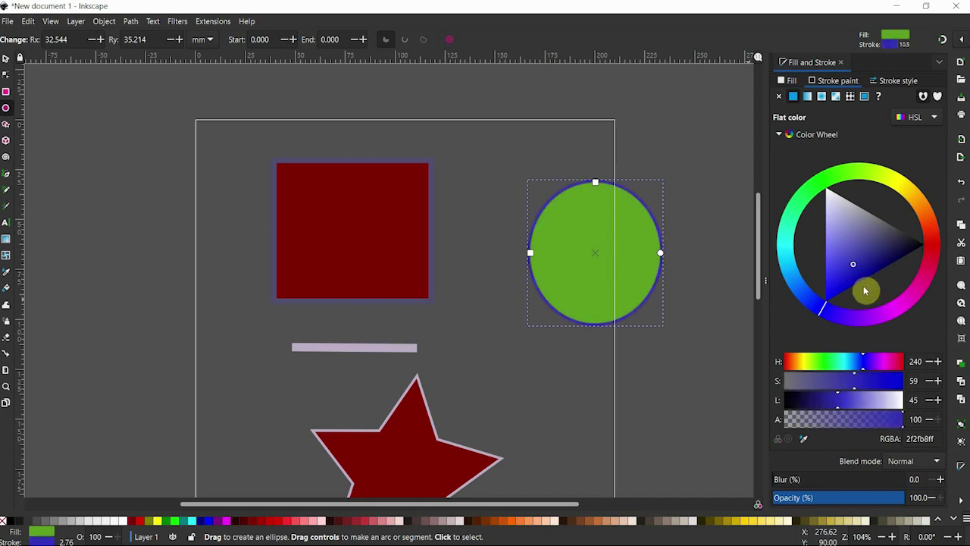
{"action": "left_click", "coordinate": [894, 80]}
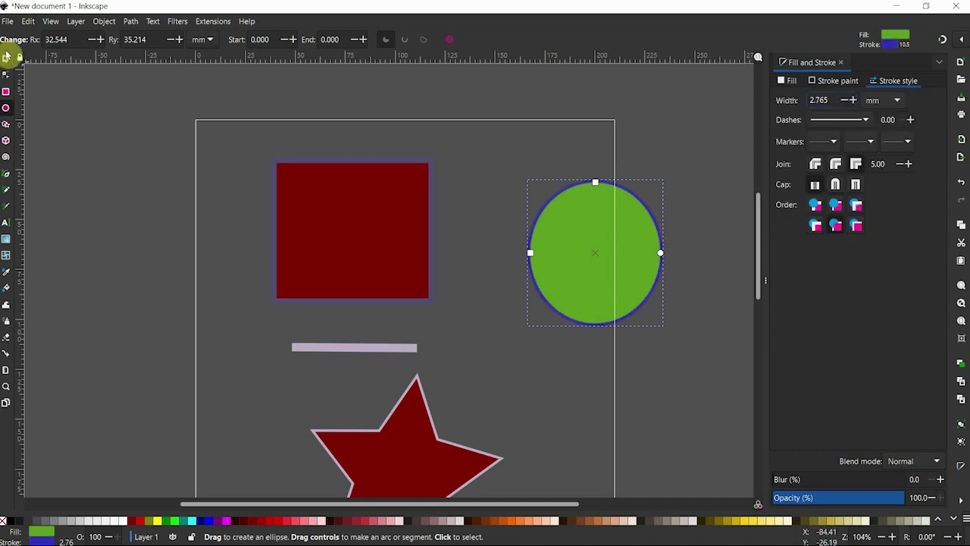
{"action": "left_click", "coordinate": [6, 58]}
{"action": "left_click", "coordinate": [141, 255]}
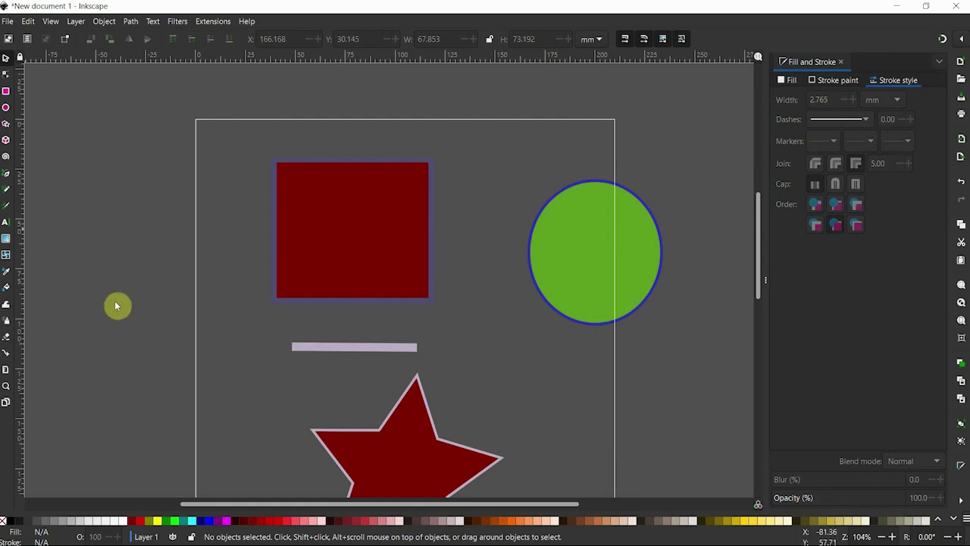
{"action": "left_click", "coordinate": [7, 125]}
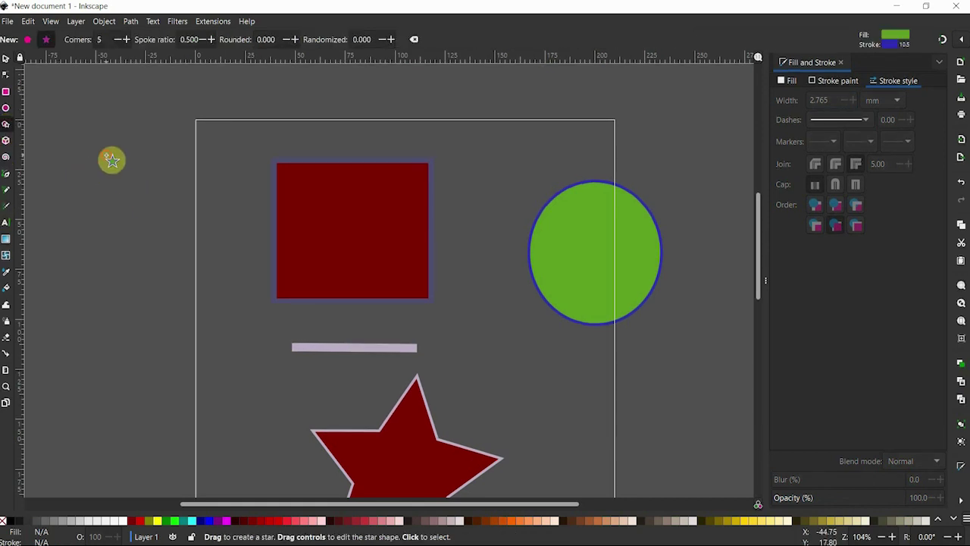
Draw a green, blue-outlined star at the top-left, then select the pink square.
{"action": "left_click_drag", "start_coordinate": [107, 156], "coordinate": [165, 215]}
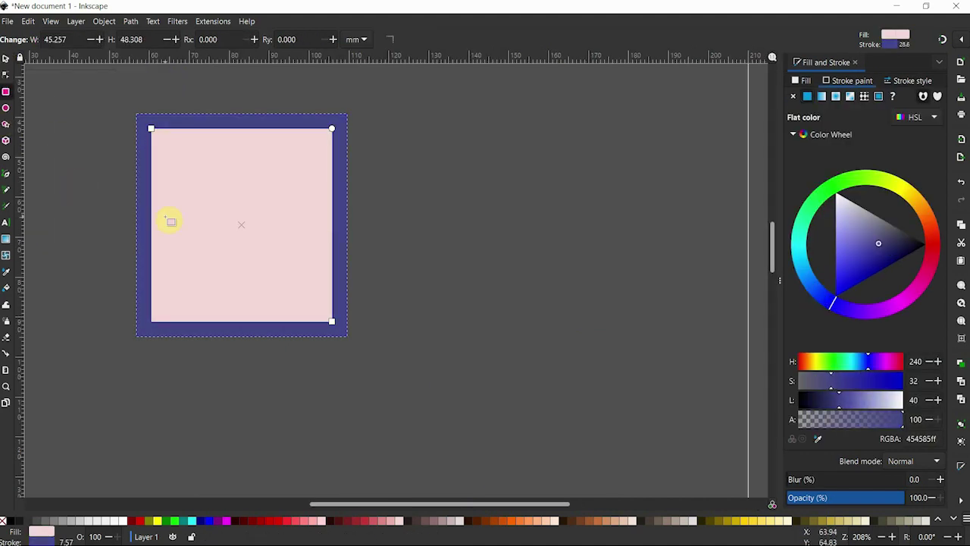
{"action": "left_click", "coordinate": [6, 59]}
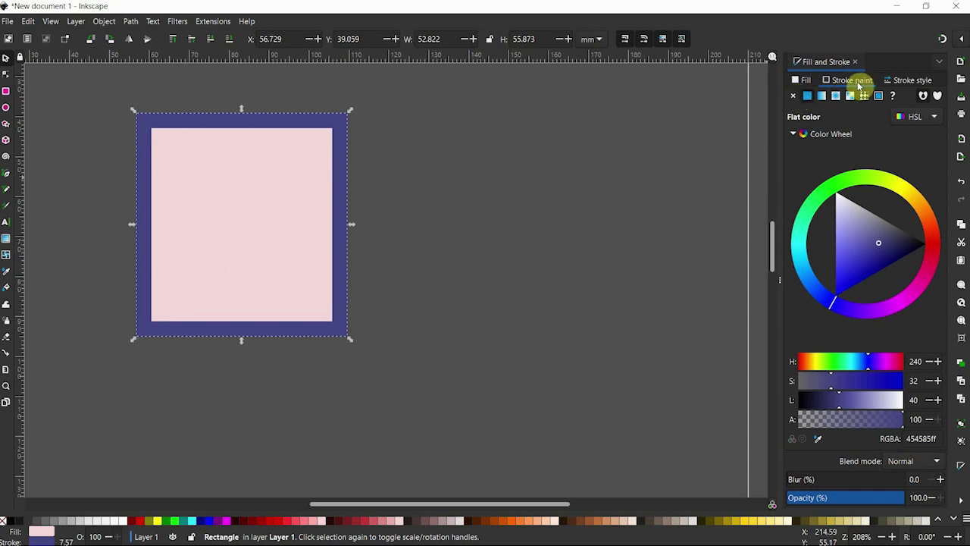
{"action": "left_click", "coordinate": [795, 97]}
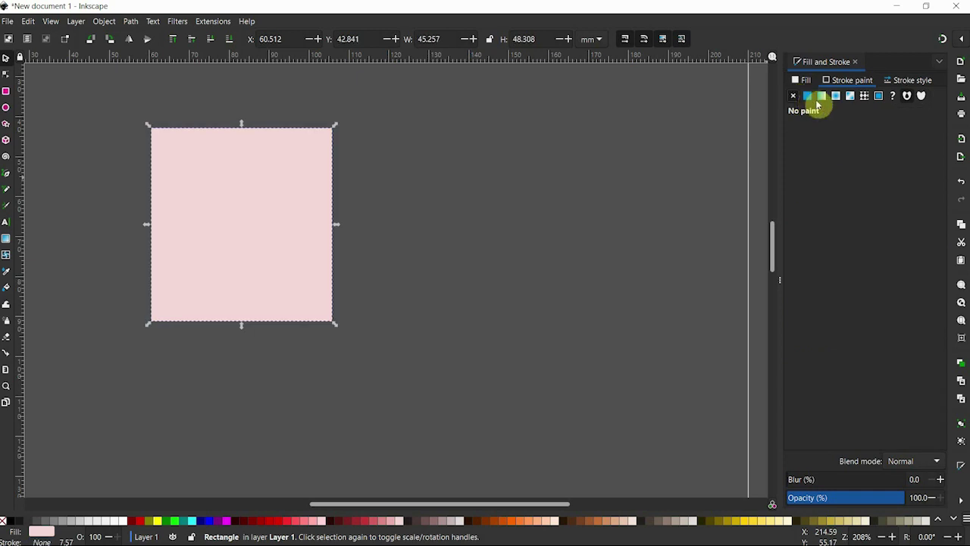
{"action": "left_click", "coordinate": [806, 95]}
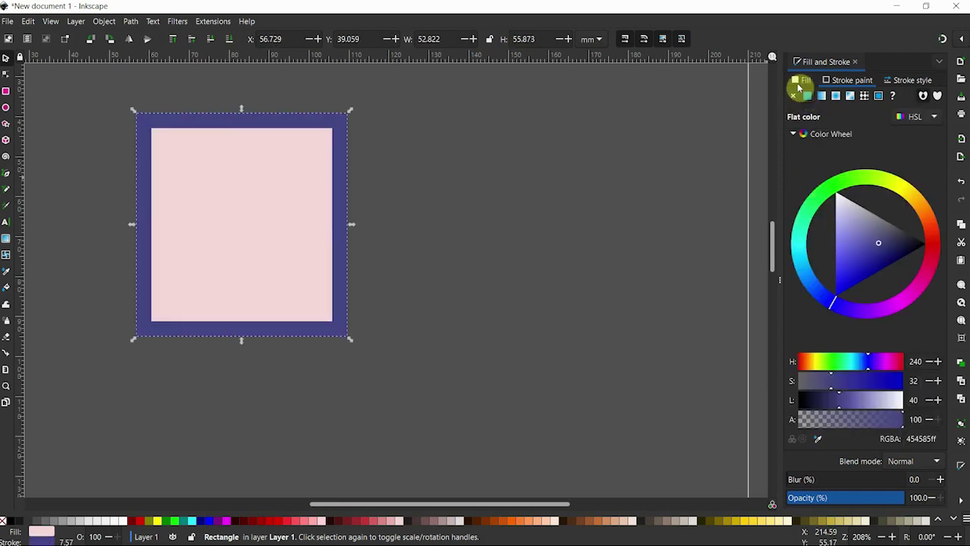
{"action": "left_click", "coordinate": [805, 81]}
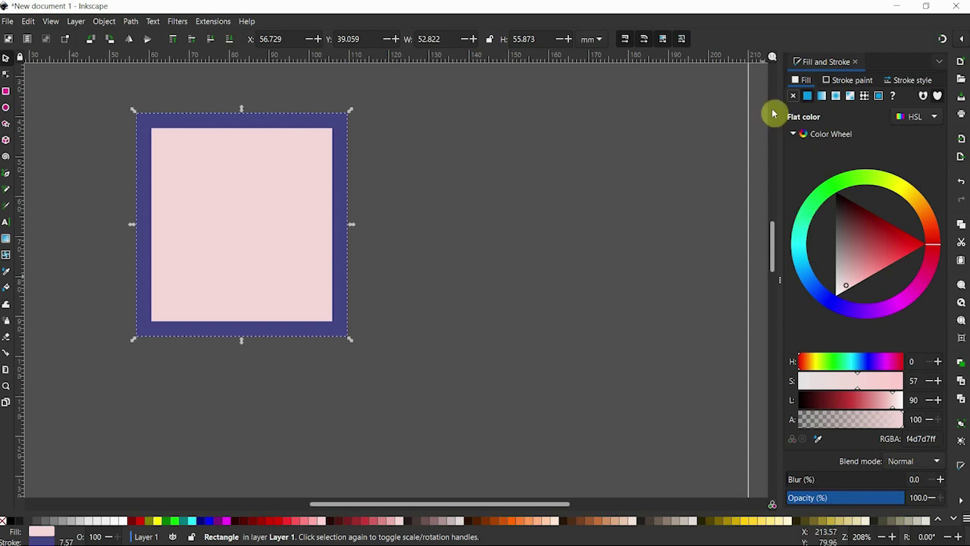
{"action": "left_click", "coordinate": [794, 97]}
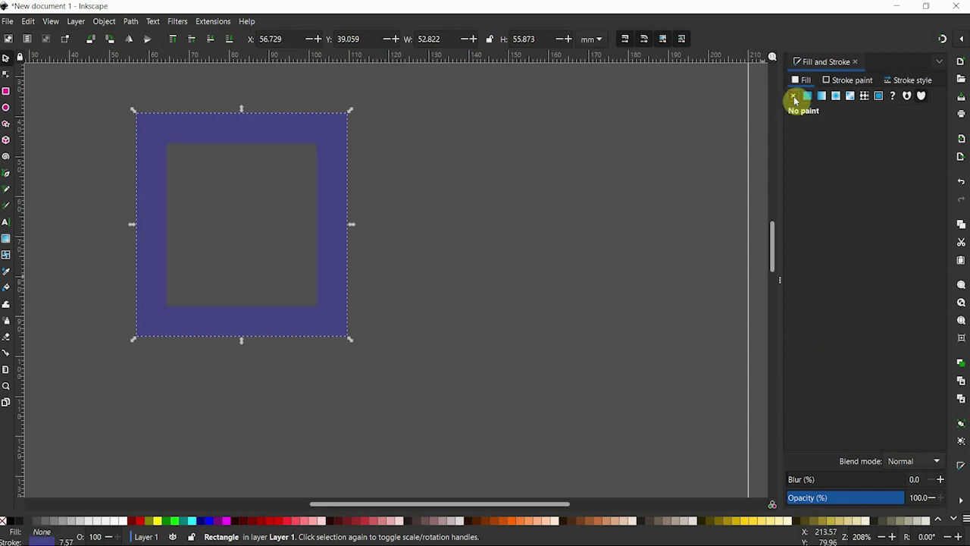
{"action": "left_click", "coordinate": [807, 99]}
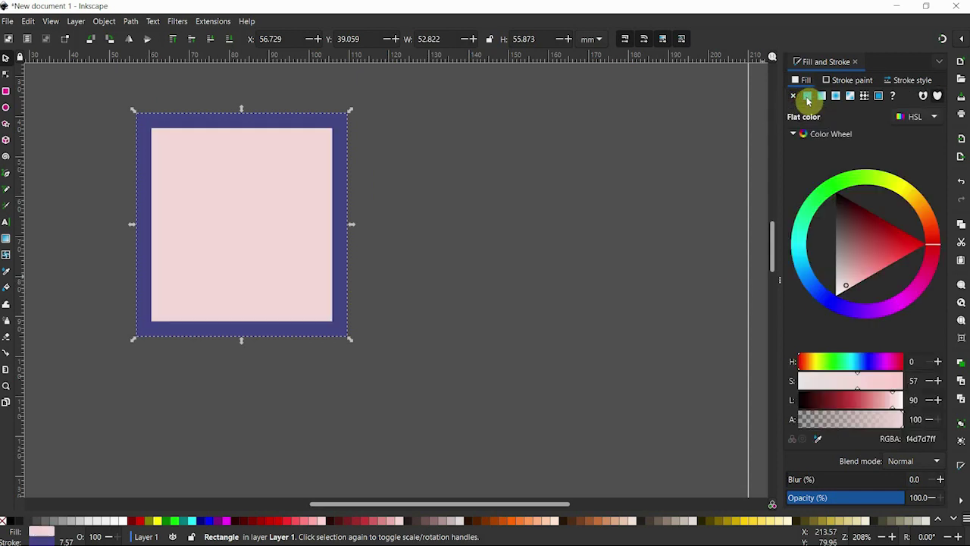